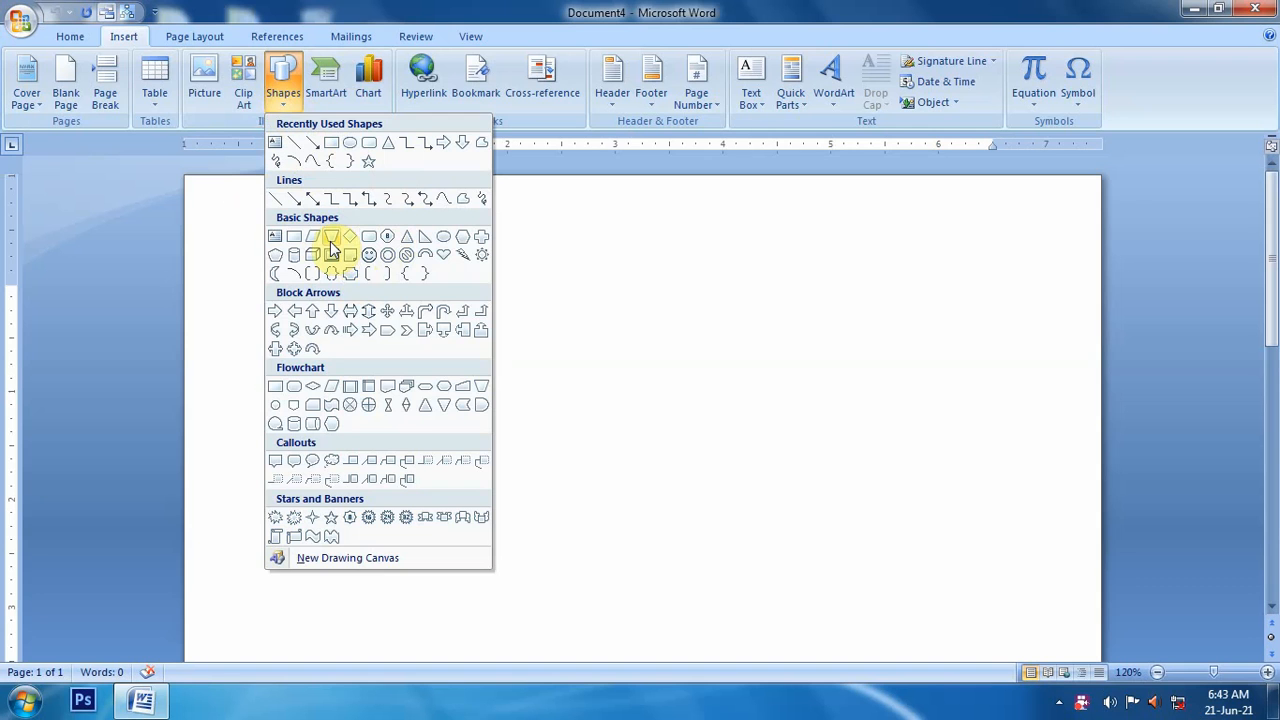
Step: Draw a trapezoid about 1.5 in high and 1.85 in wide near the page's upper left, shifting it slightly left
{"action": "left_click", "coordinate": [331, 240]}
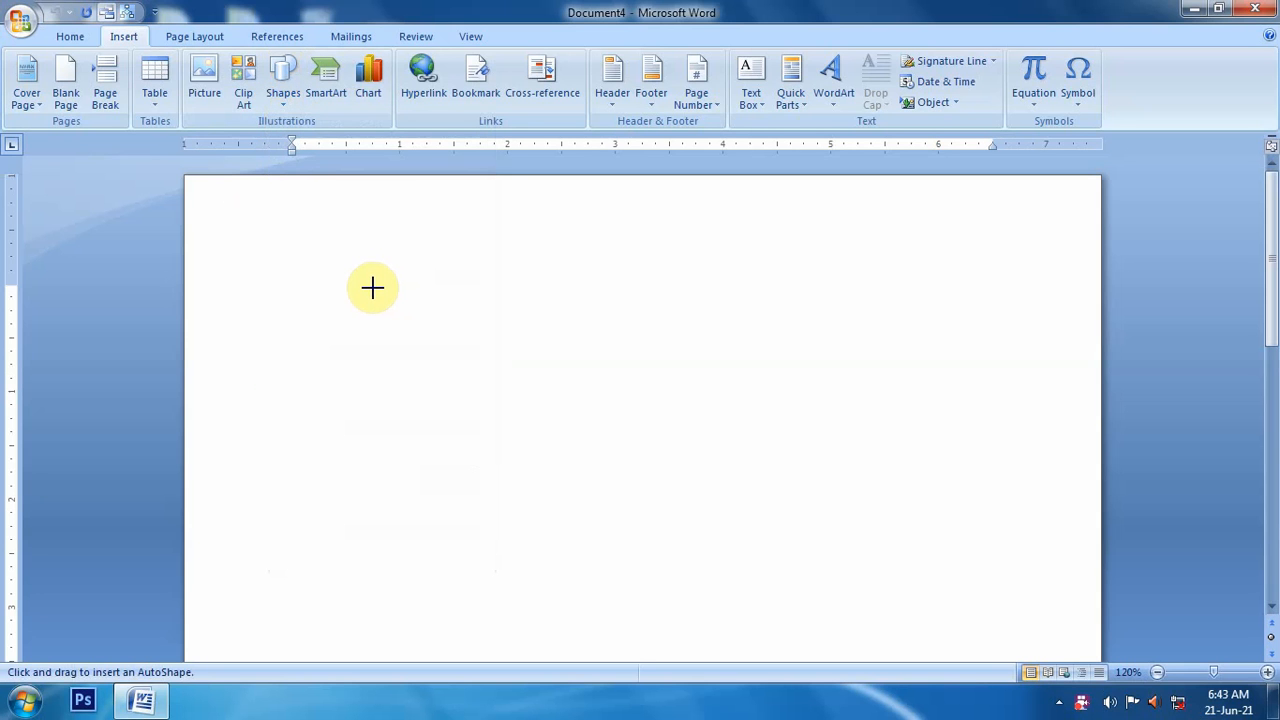
{"action": "left_click_drag", "start_coordinate": [372, 288], "coordinate": [572, 450]}
{"action": "left_click_drag", "start_coordinate": [468, 313], "coordinate": [420, 309]}
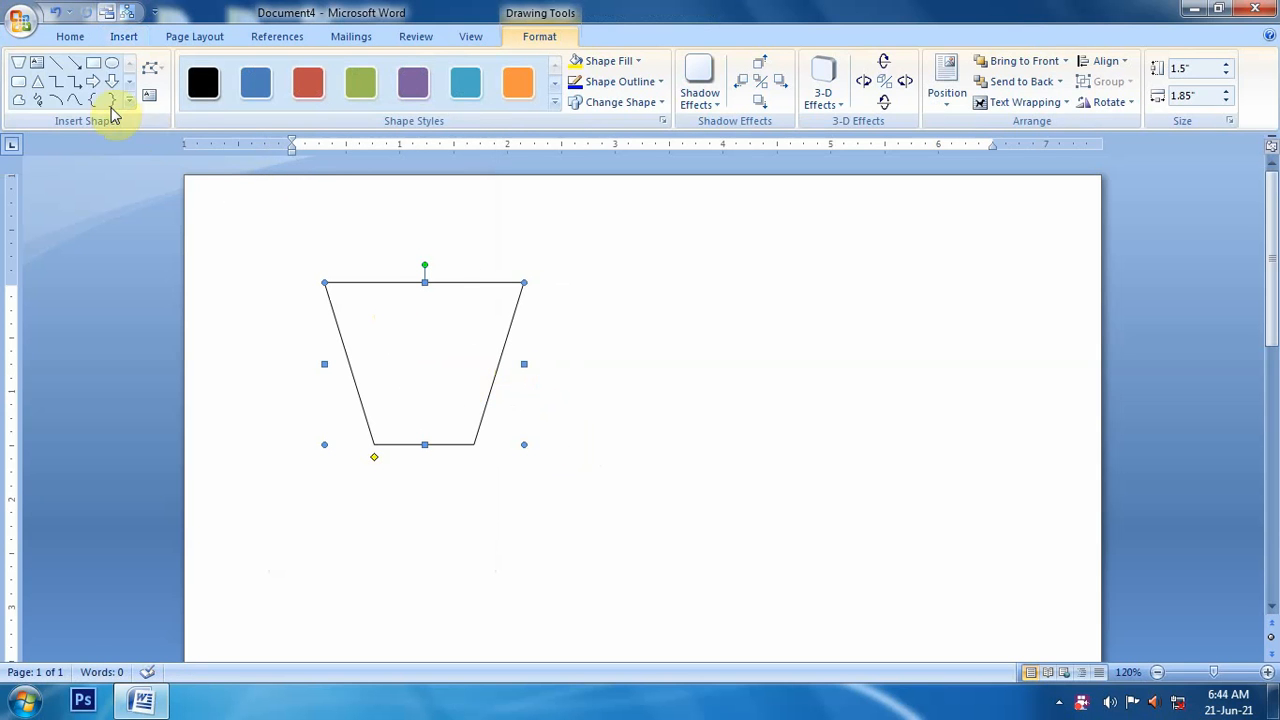
Step: Draw a rectangle about 1.77 in high and 1.9 in wide beside the trapezoid and nudge it into line
{"action": "left_click", "coordinate": [93, 64]}
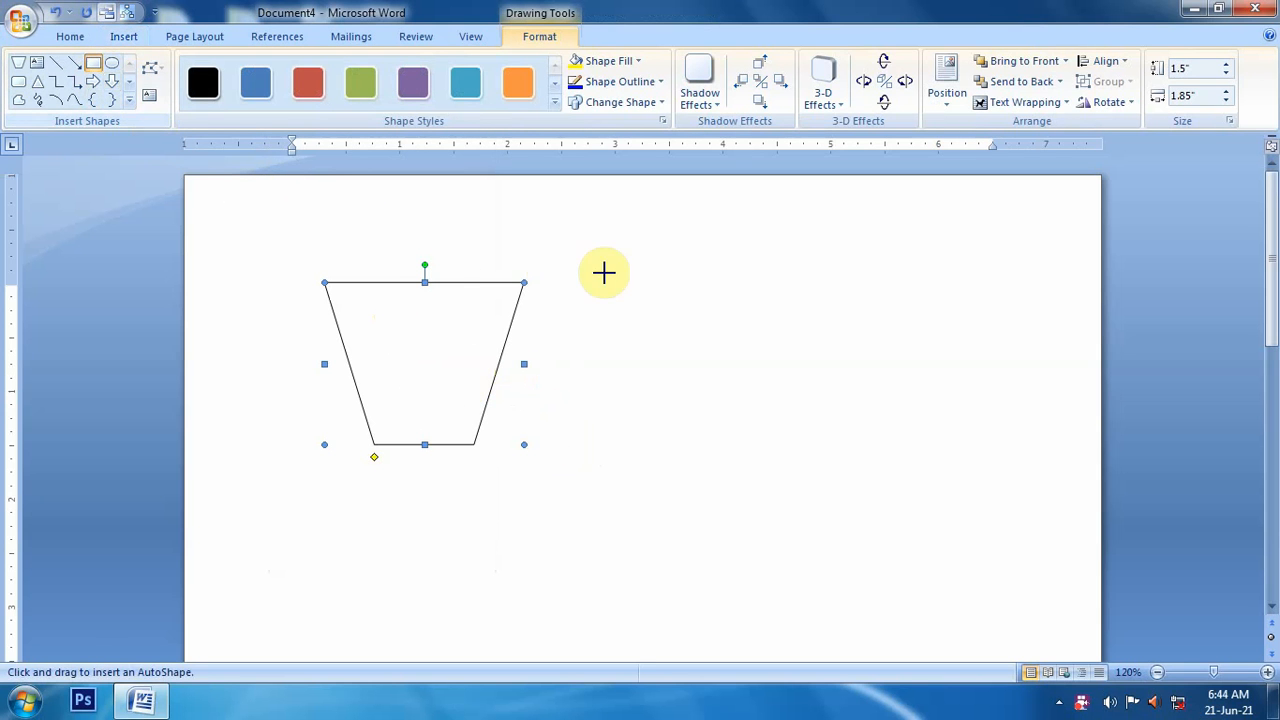
{"action": "left_click_drag", "start_coordinate": [642, 290], "coordinate": [642, 290]}
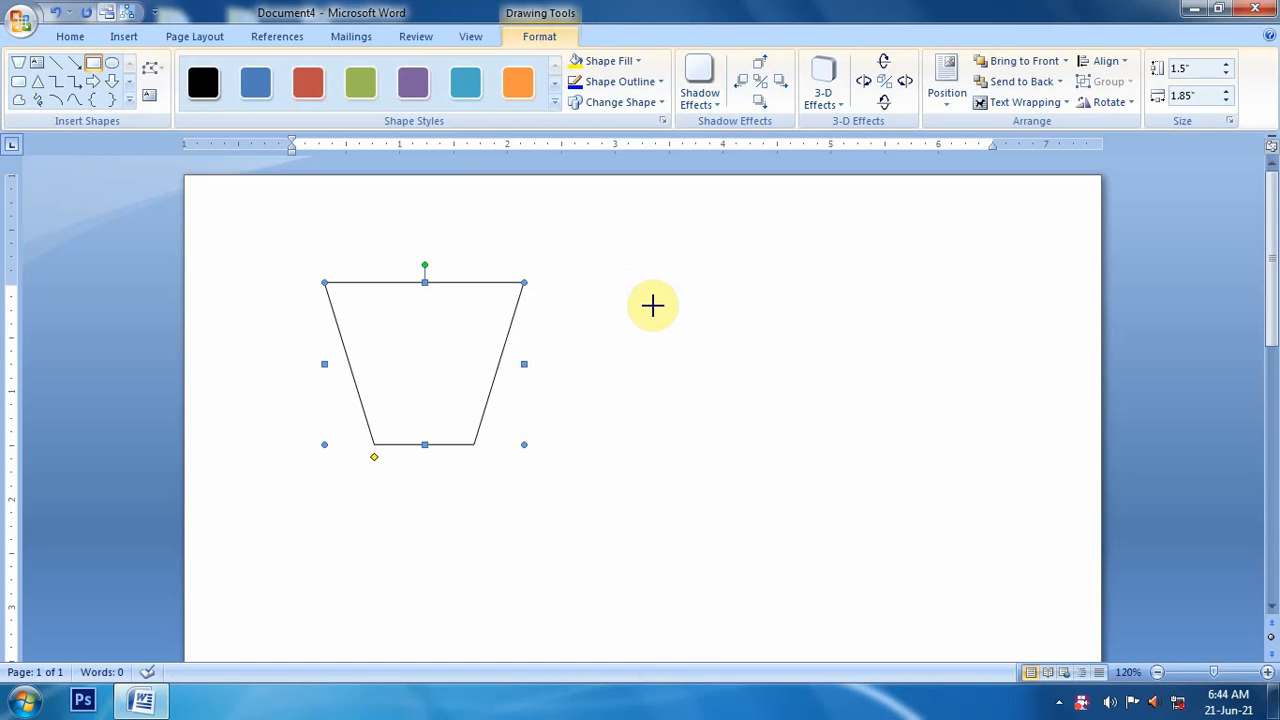
{"action": "mouse_move", "coordinate": [753, 401]}
{"action": "left_mouse_down"}
{"action": "mouse_move", "coordinate": [876, 509]}
{"action": "mouse_move", "coordinate": [814, 474]}
{"action": "mouse_move", "coordinate": [848, 482]}
{"action": "left_mouse_up"}
{"action": "left_click_drag", "start_coordinate": [736, 384], "coordinate": [712, 366]}
Step: Draw an elbow arrow connector about 0.76 in high and 3.39 in wide below the two shapes
{"action": "left_click", "coordinate": [452, 335]}
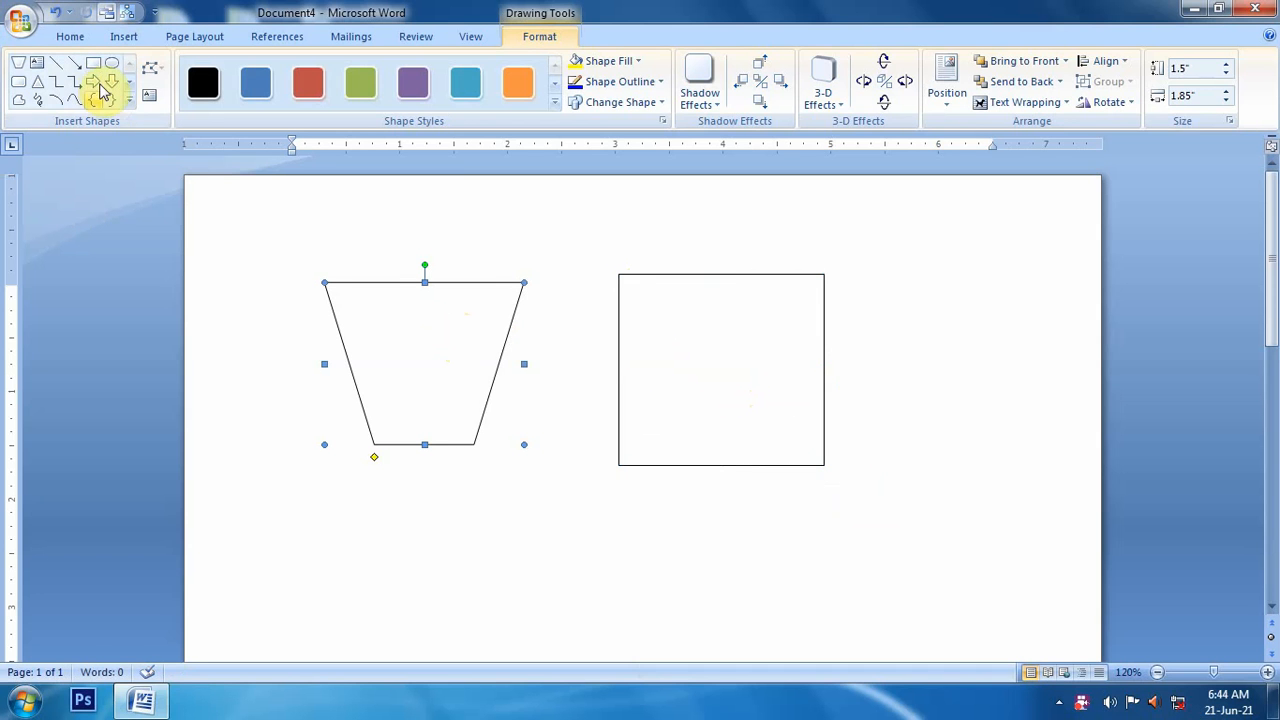
{"action": "left_click", "coordinate": [82, 82]}
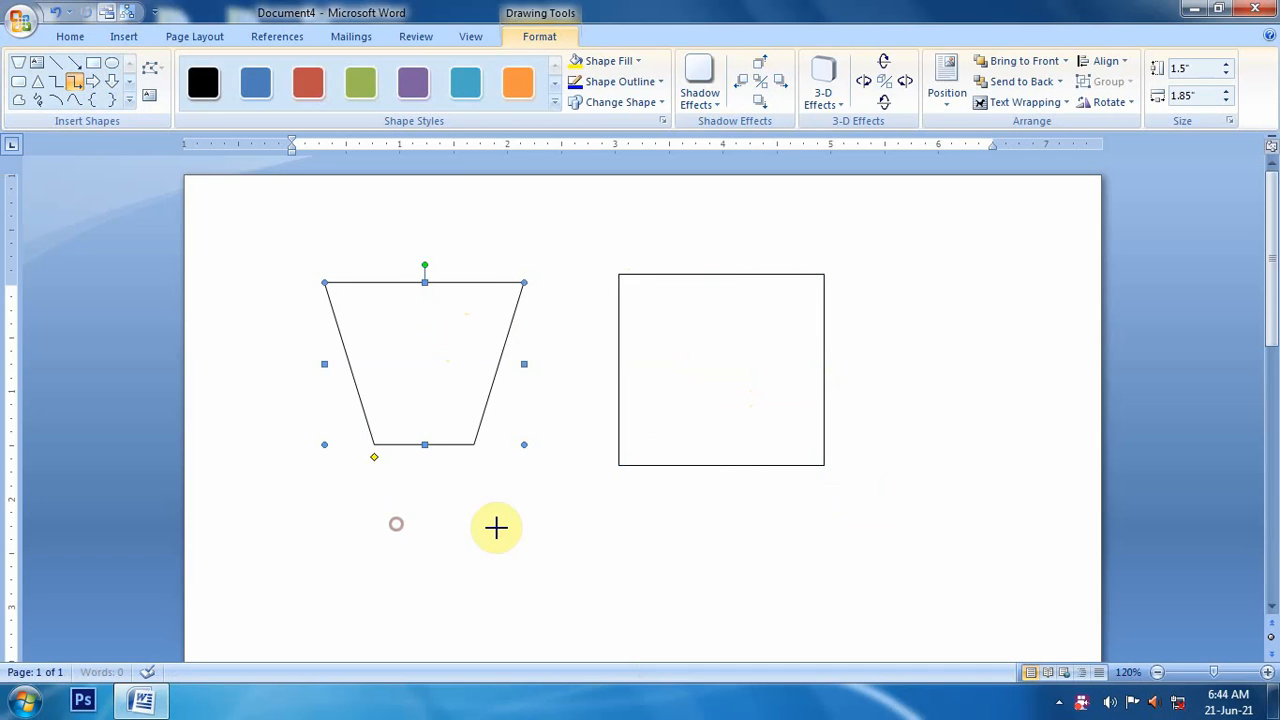
{"action": "left_click_drag", "start_coordinate": [397, 524], "coordinate": [760, 605]}
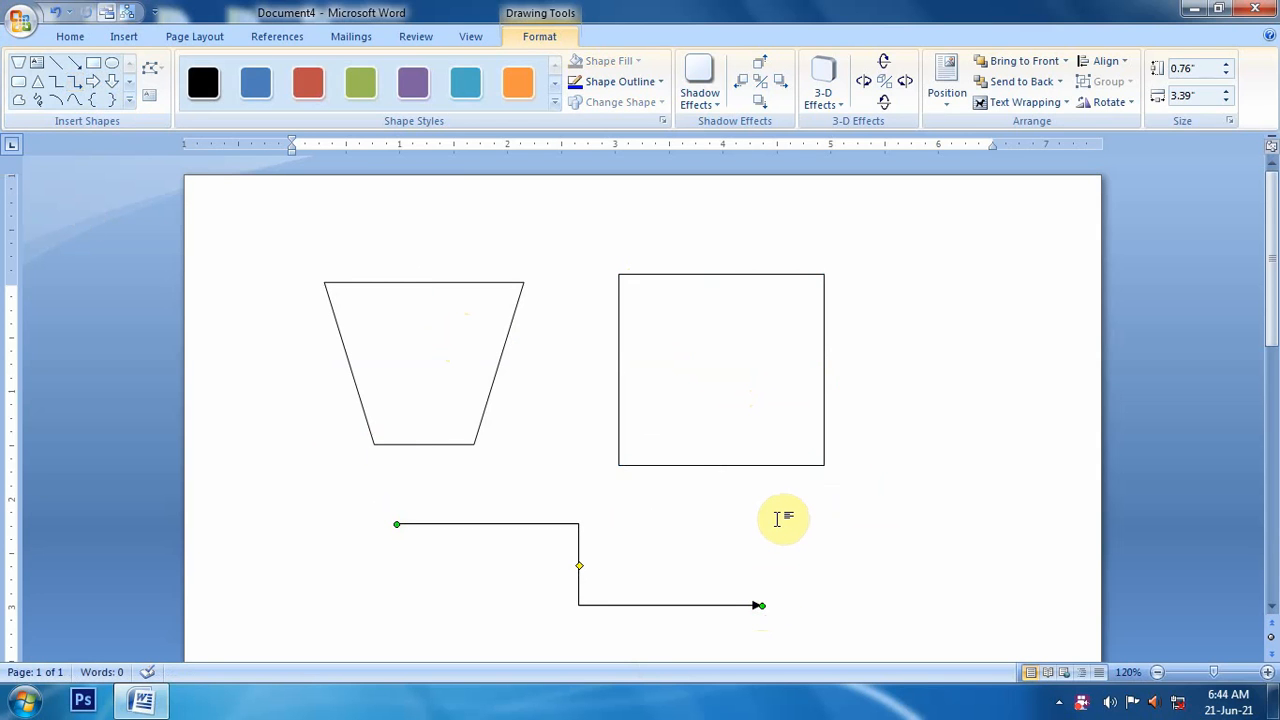
Step: Format the elbow connector with a round dot as its arrow begin style
{"action": "right_click", "coordinate": [440, 526]}
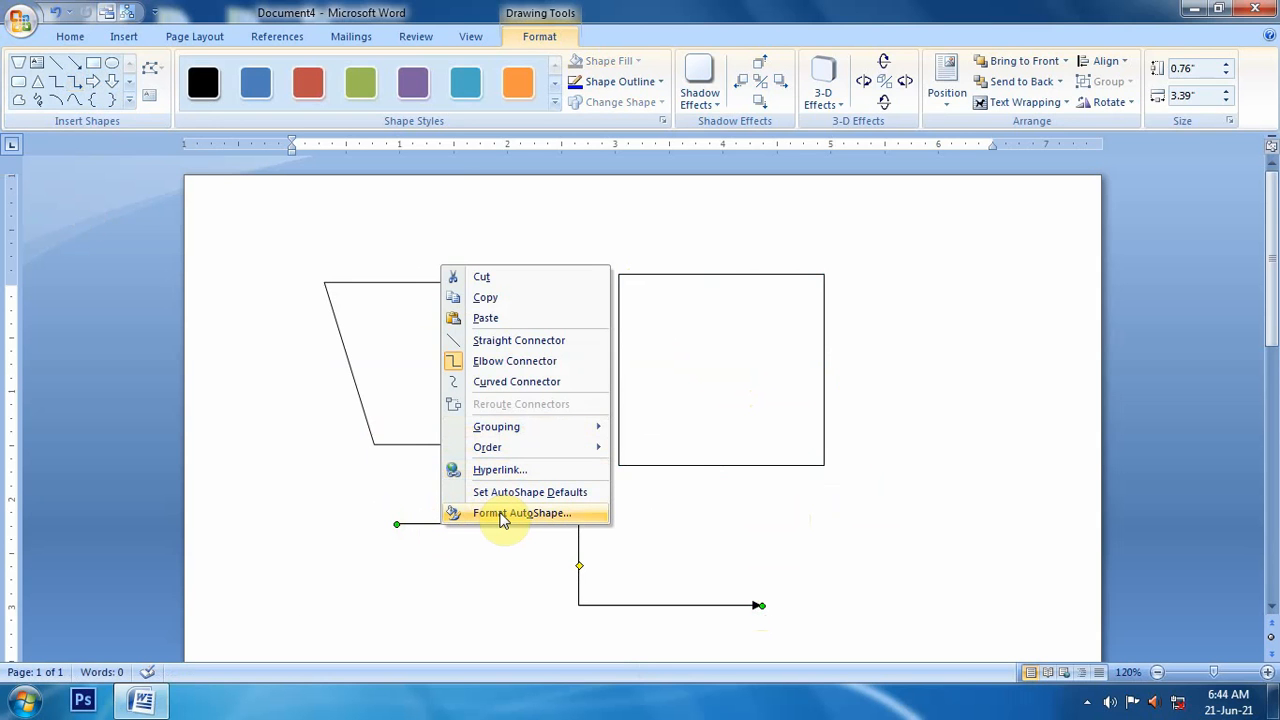
{"action": "left_click", "coordinate": [500, 514]}
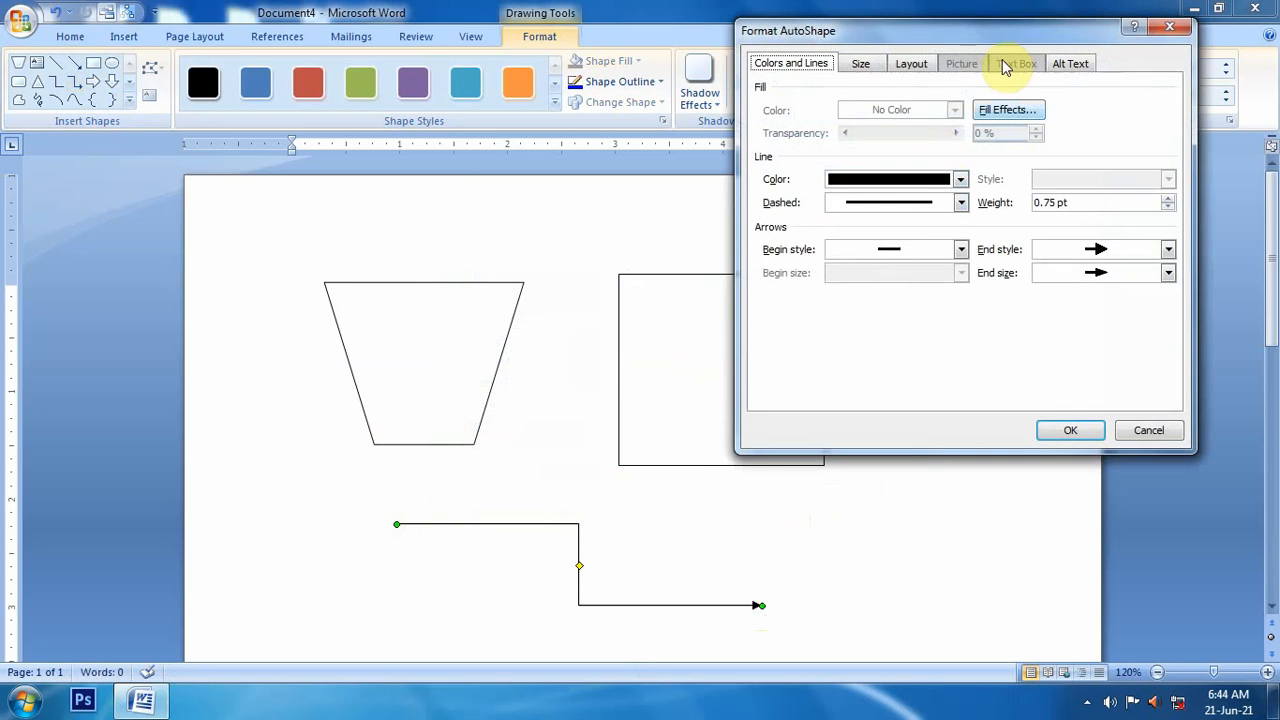
{"action": "left_click_drag", "start_coordinate": [951, 29], "coordinate": [748, 107]}
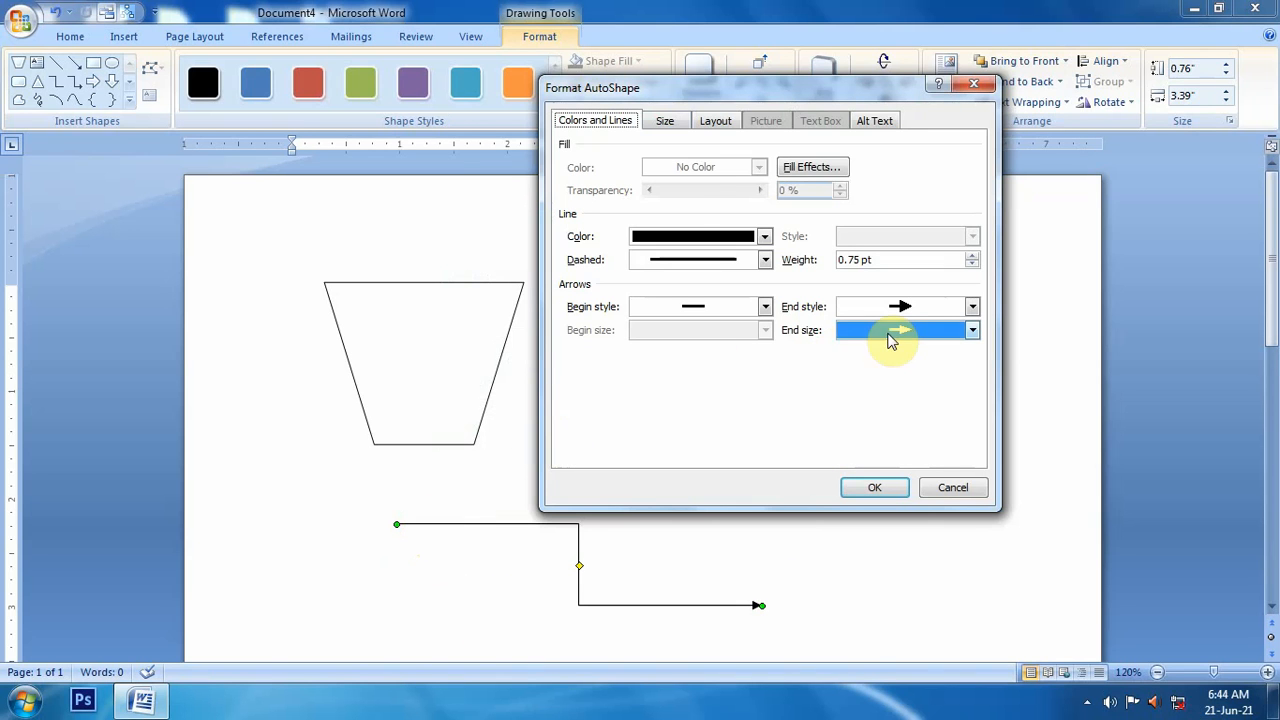
{"action": "left_click", "coordinate": [693, 308]}
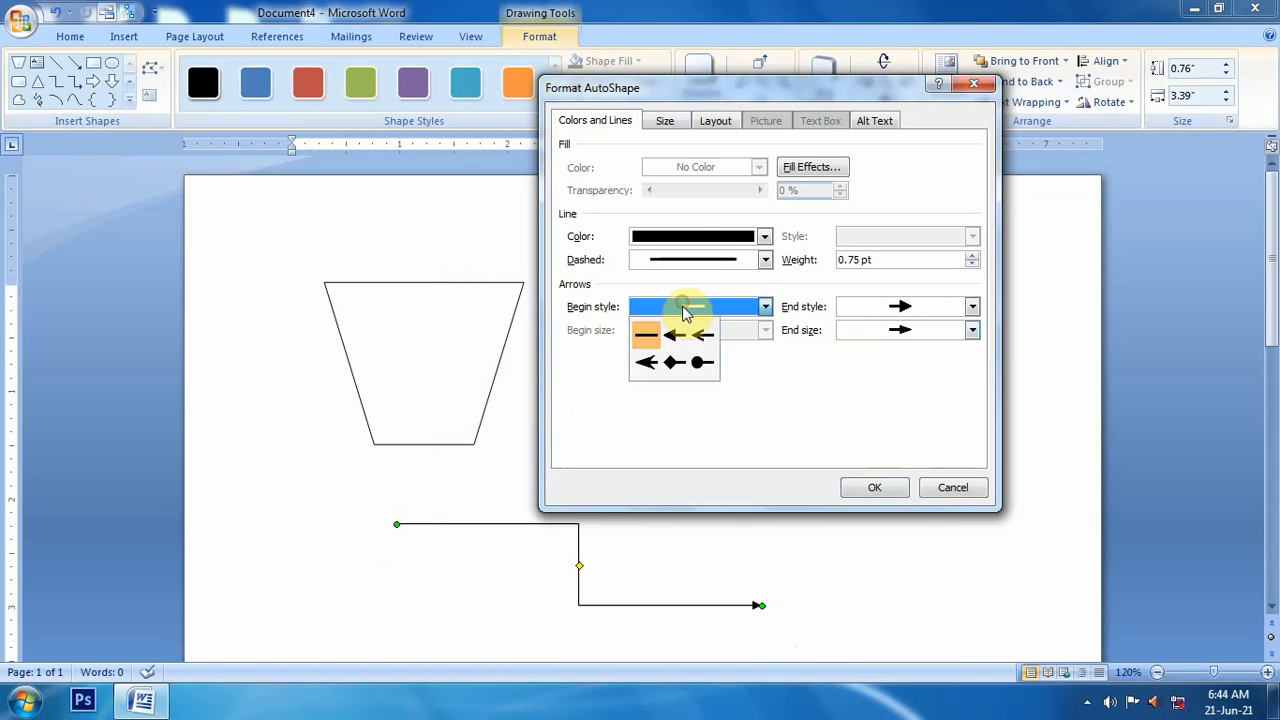
{"action": "left_click", "coordinate": [694, 363]}
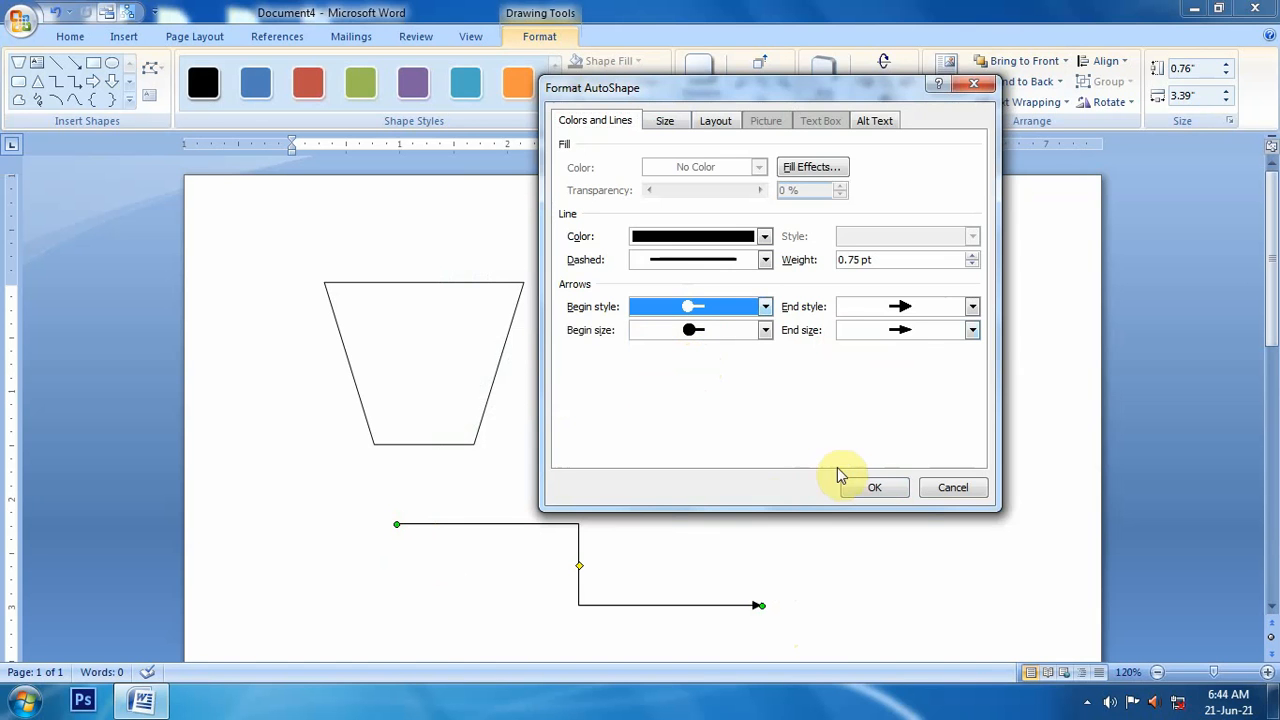
{"action": "left_click", "coordinate": [872, 487]}
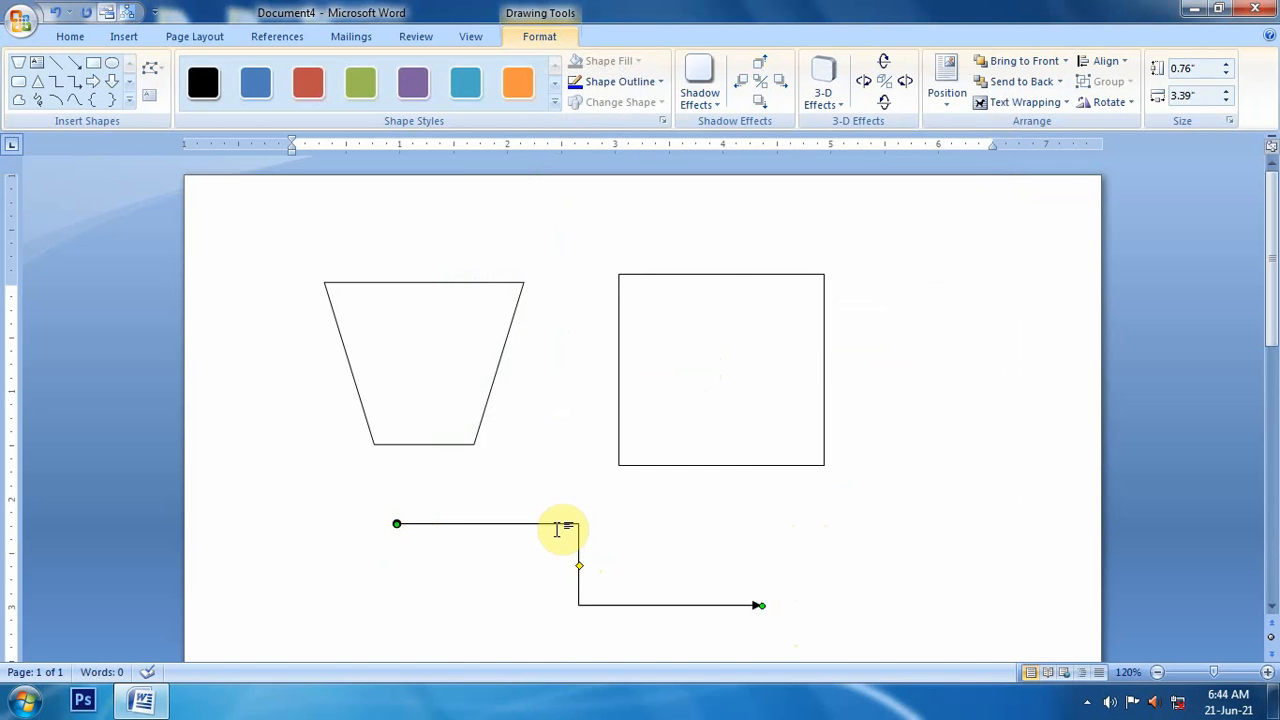
Step: Set the elbow connector's line color to standard red in its AutoShape formatting
{"action": "right_click", "coordinate": [563, 523]}
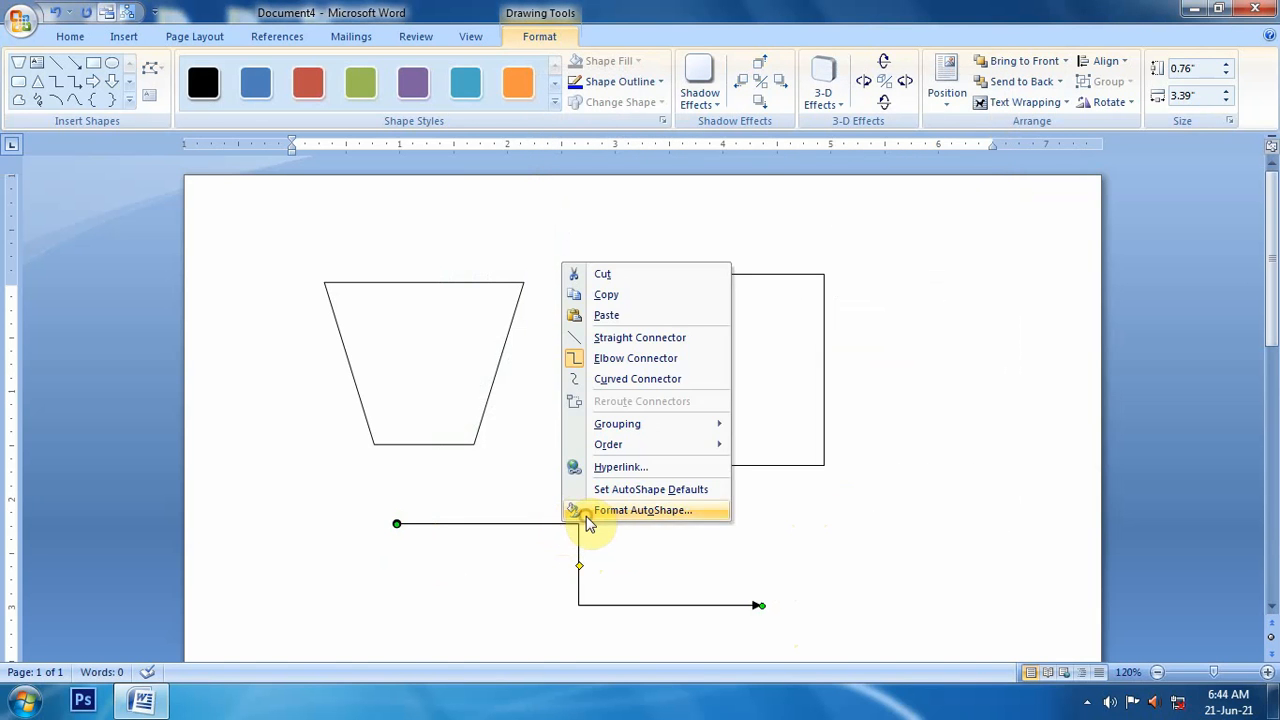
{"action": "left_click", "coordinate": [588, 516]}
{"action": "left_click", "coordinate": [740, 237]}
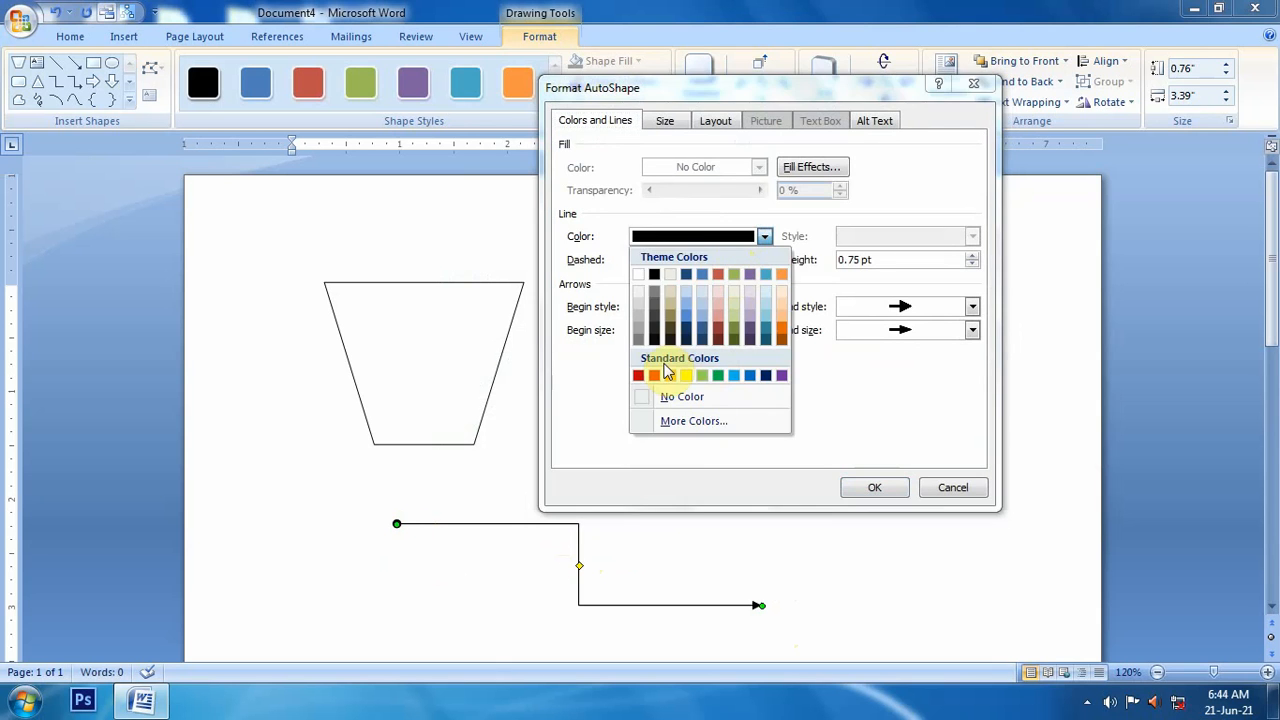
{"action": "left_click", "coordinate": [654, 375]}
{"action": "left_click", "coordinate": [878, 490]}
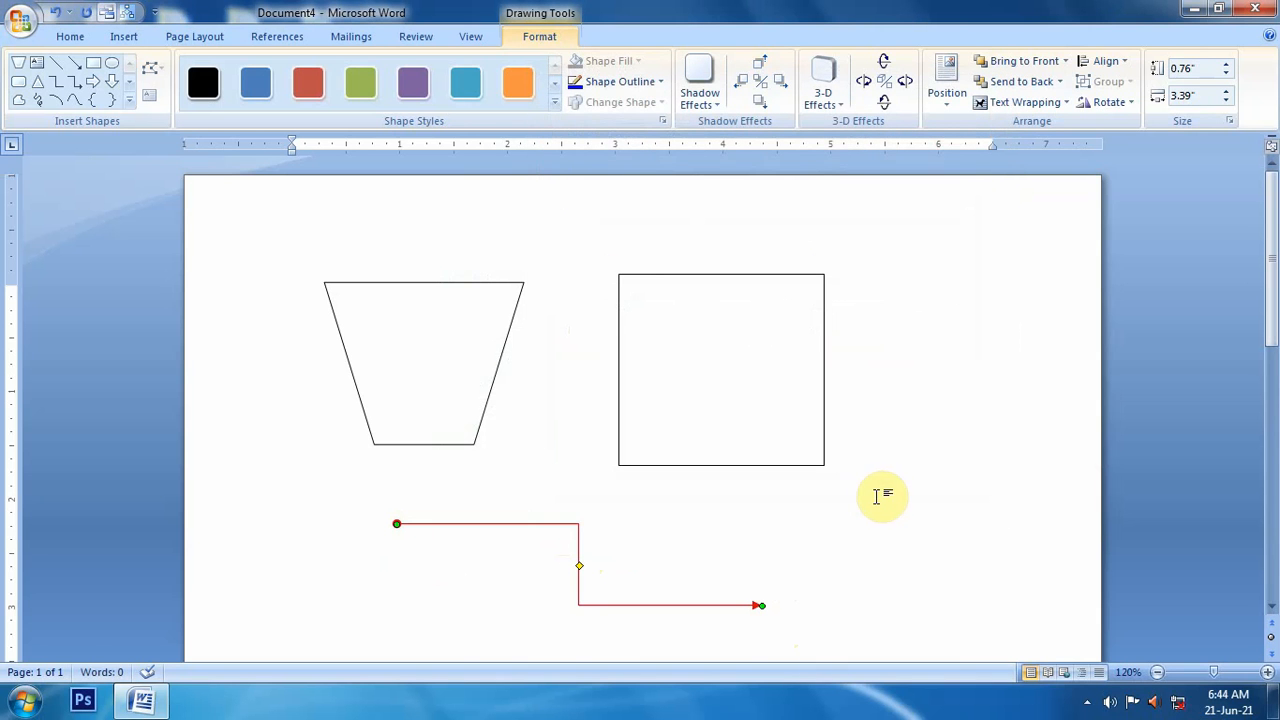
Step: Give the elbow connector a dark red outline with a weight of 3 pt
{"action": "left_click", "coordinate": [642, 88]}
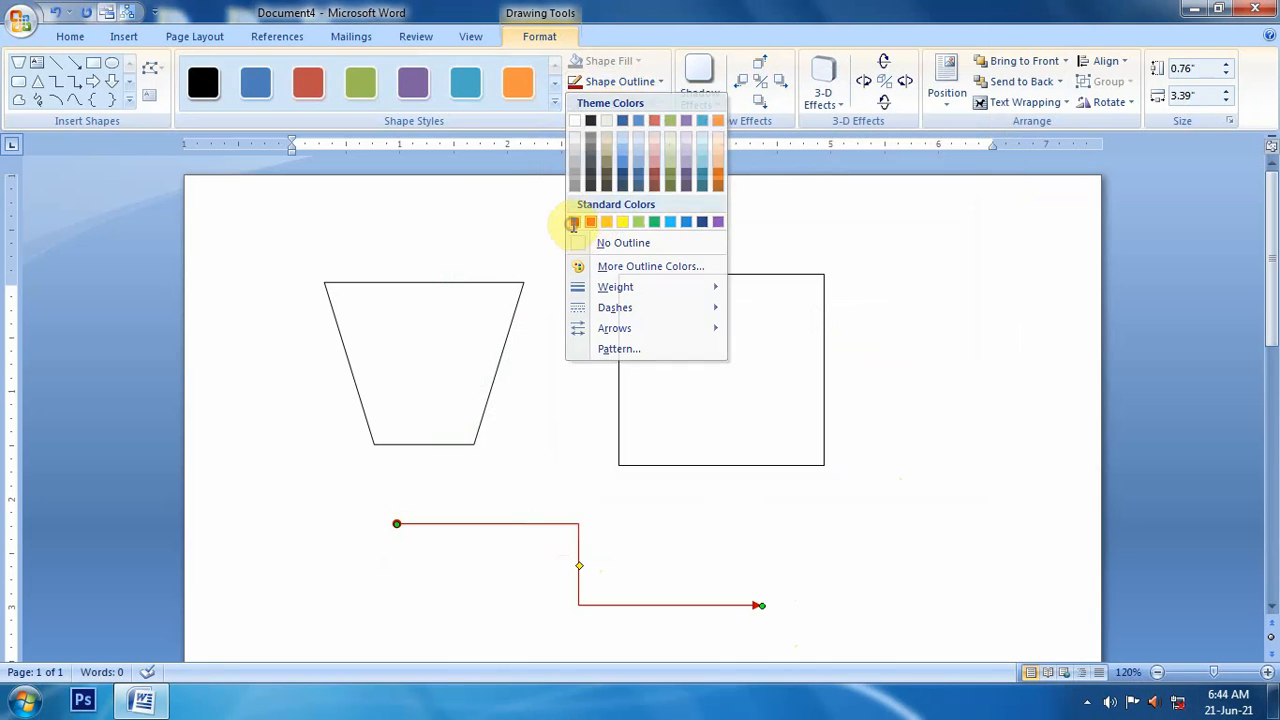
{"action": "left_click", "coordinate": [573, 222]}
{"action": "left_click", "coordinate": [612, 82]}
{"action": "mouse_move", "coordinate": [655, 290]}
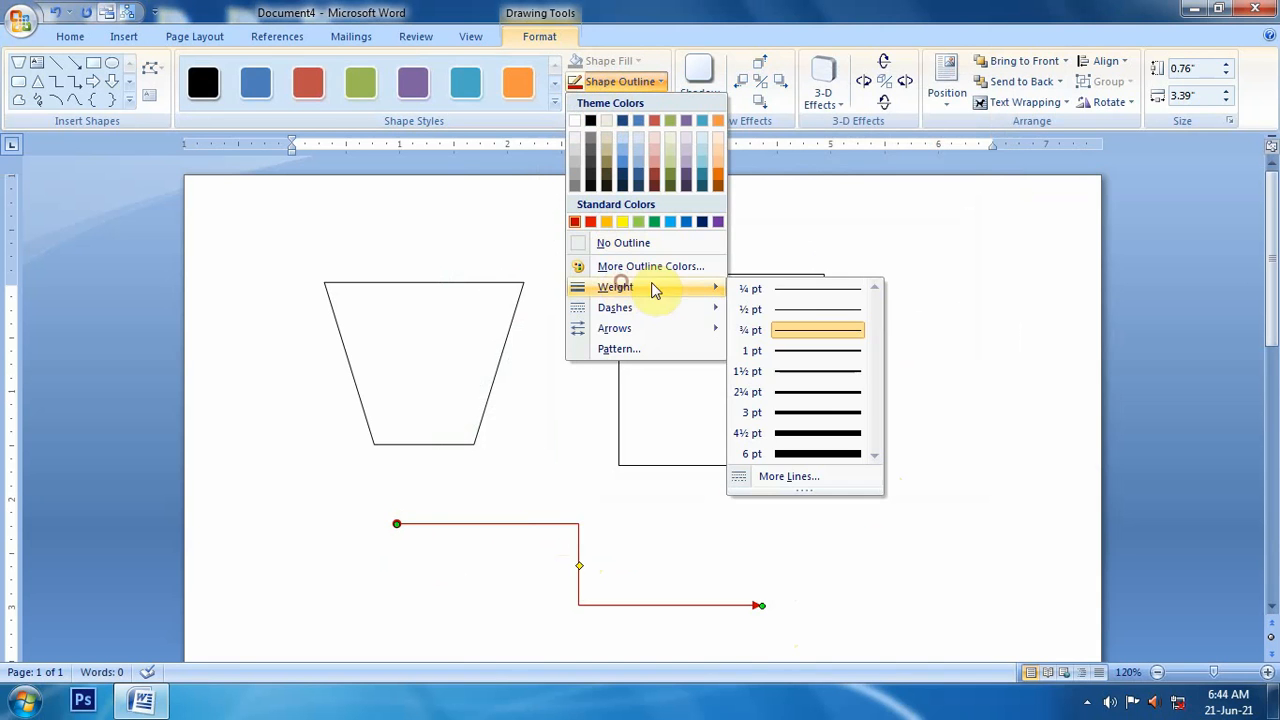
{"action": "left_click", "coordinate": [820, 413]}
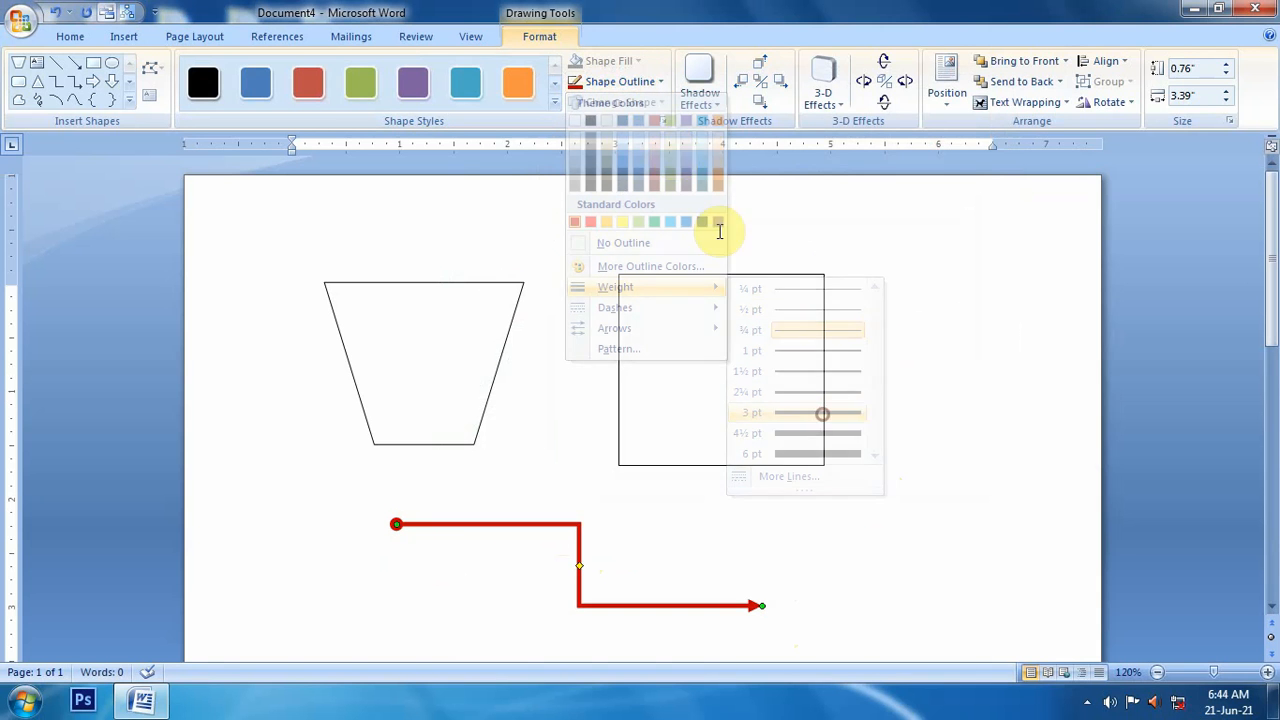
Step: Change the elbow connector's outline to a dotted dash style
{"action": "left_click", "coordinate": [632, 88]}
{"action": "mouse_move", "coordinate": [626, 308]}
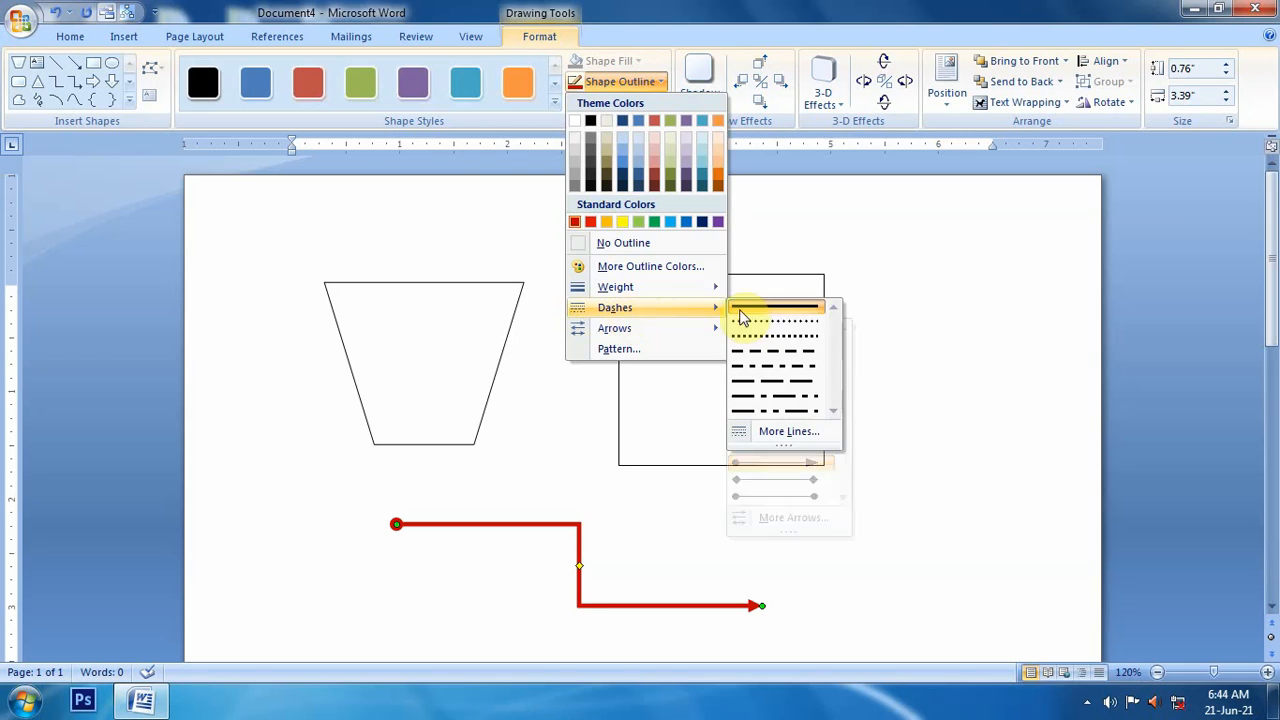
{"action": "left_click", "coordinate": [765, 330]}
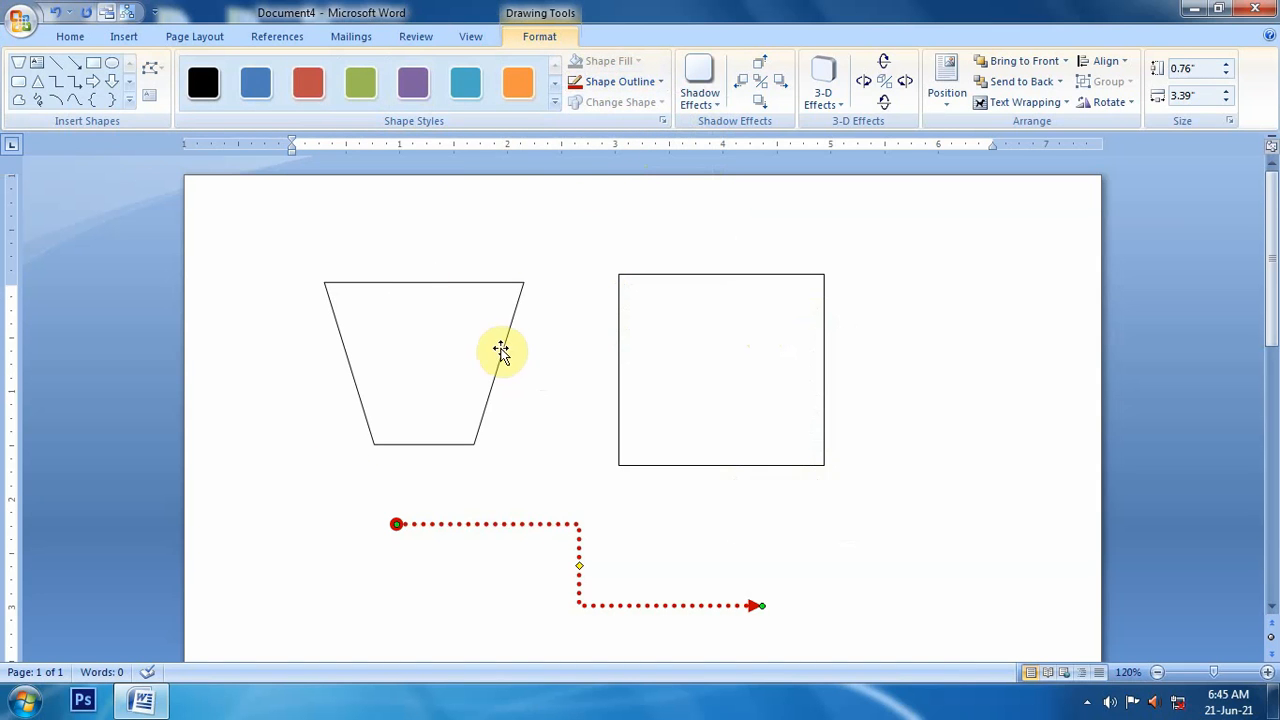
Step: Apply the first drop shadow style to the trapezoid and set its shadow color to standard red
{"action": "left_click", "coordinate": [500, 350]}
{"action": "left_click", "coordinate": [699, 85]}
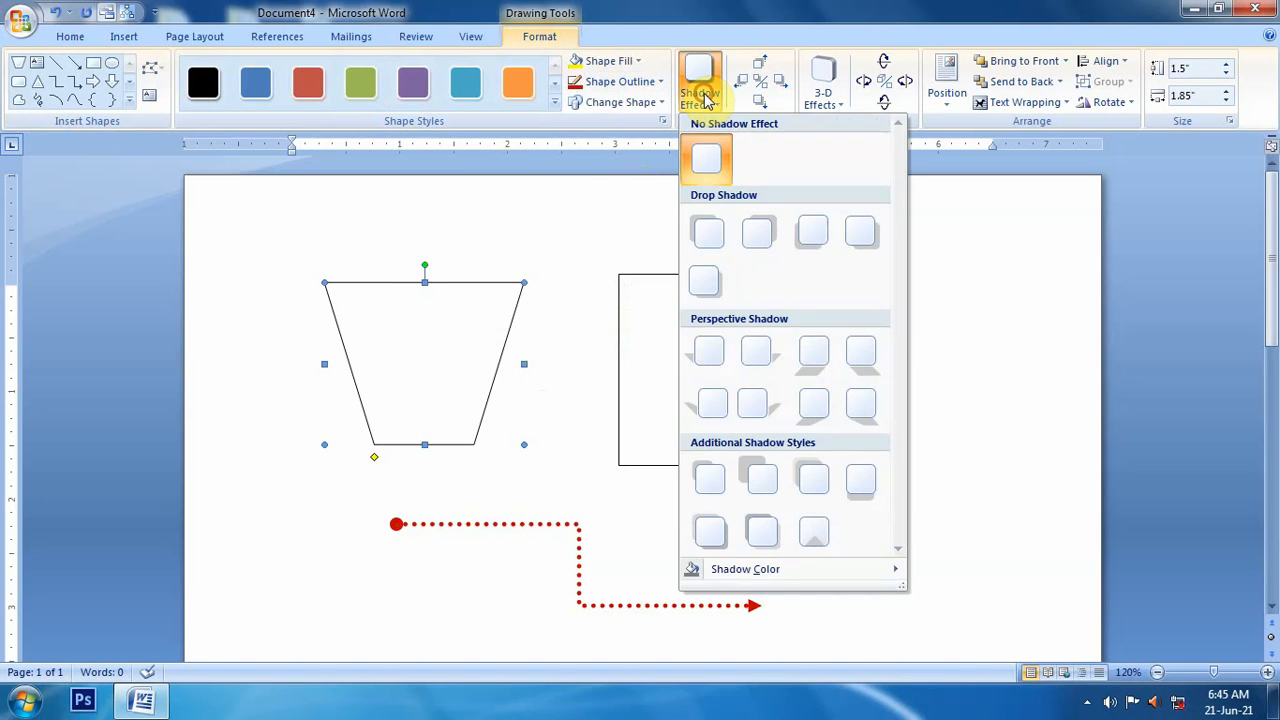
{"action": "left_click", "coordinate": [709, 233]}
{"action": "left_click", "coordinate": [698, 95]}
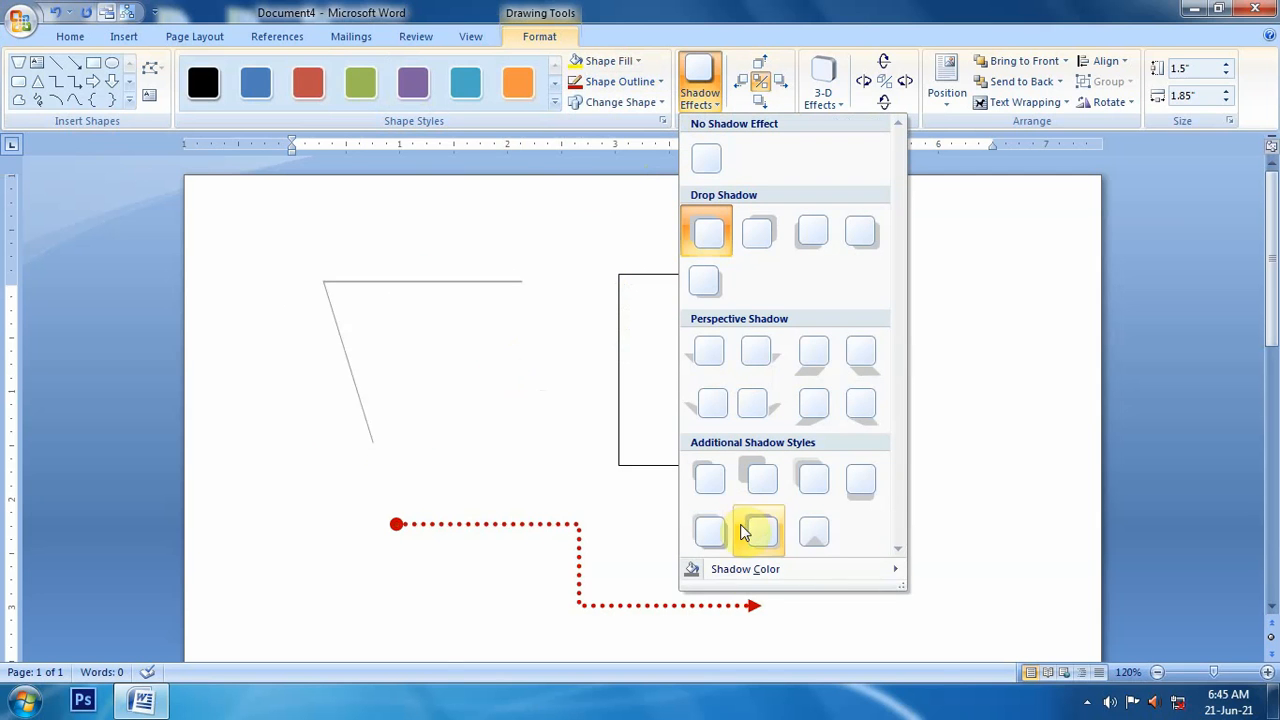
{"action": "mouse_move", "coordinate": [737, 566]}
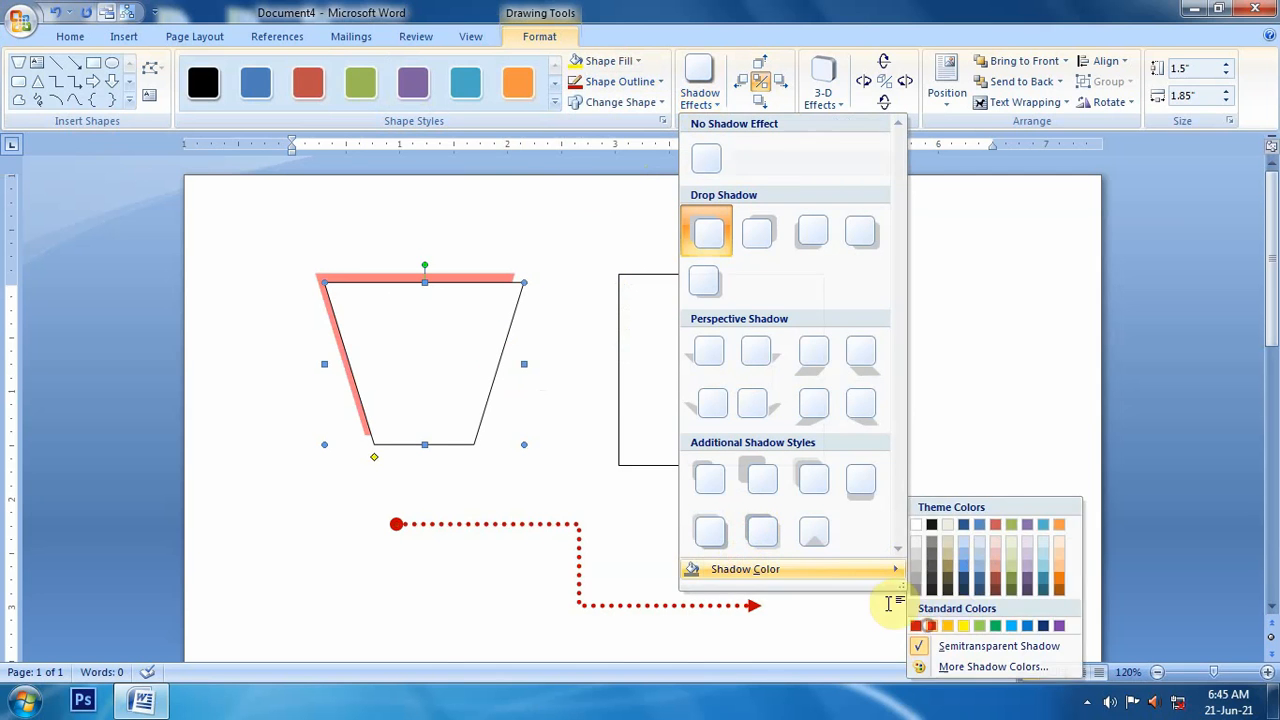
{"action": "left_click", "coordinate": [929, 625]}
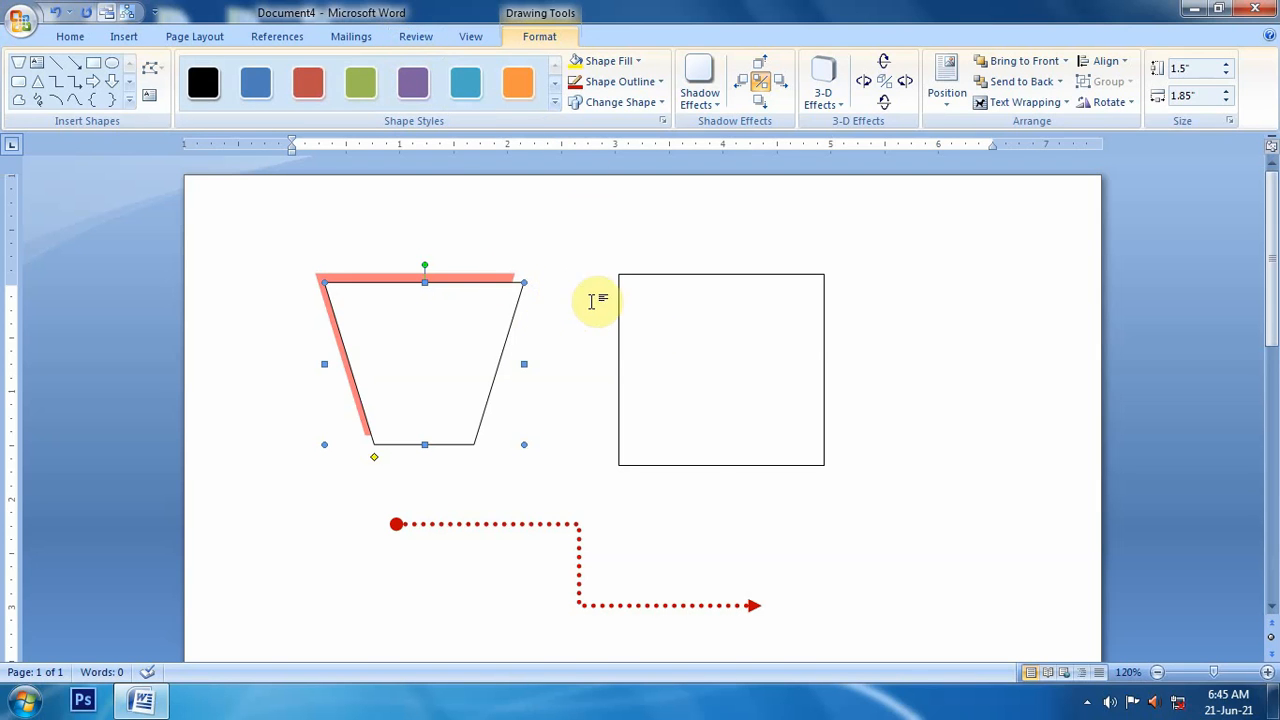
Step: Shrink the rectangle from its lower-right corner, move it closer to the trapezoid and deselect it
{"action": "left_click", "coordinate": [620, 297]}
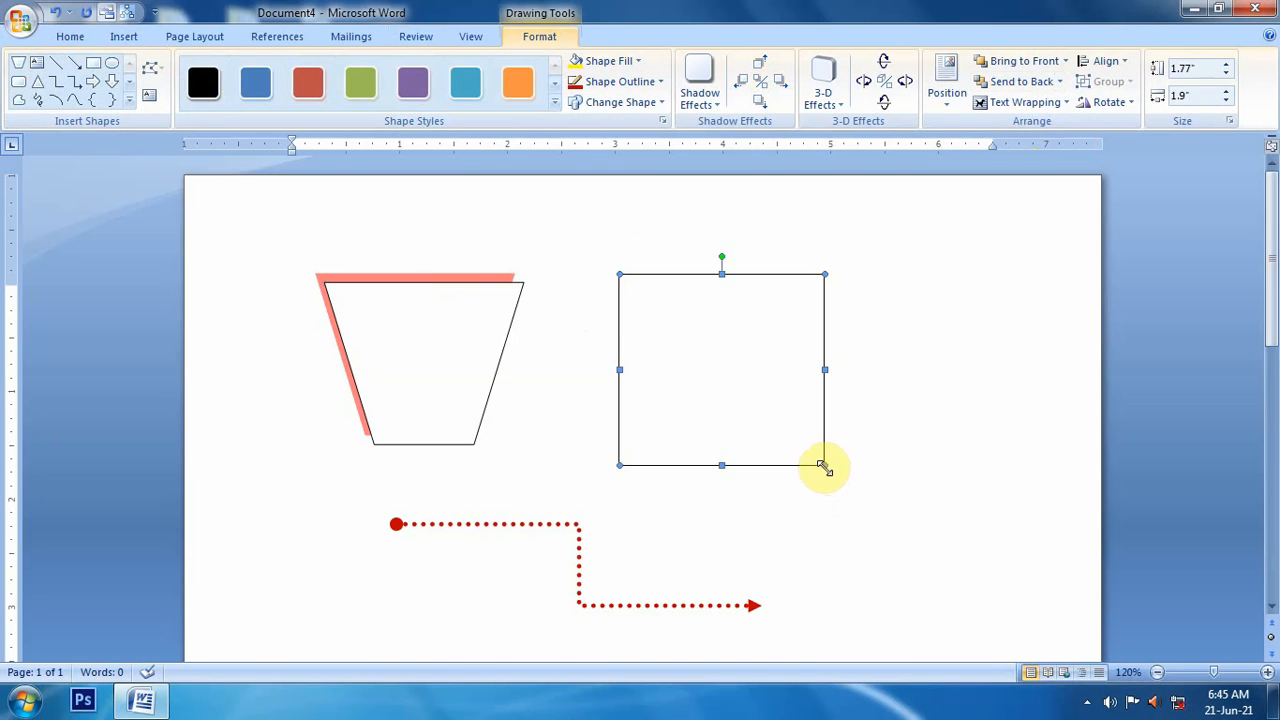
{"action": "left_click_drag", "start_coordinate": [818, 461], "coordinate": [790, 427]}
{"action": "left_click_drag", "start_coordinate": [740, 309], "coordinate": [678, 338]}
{"action": "left_click", "coordinate": [803, 334]}
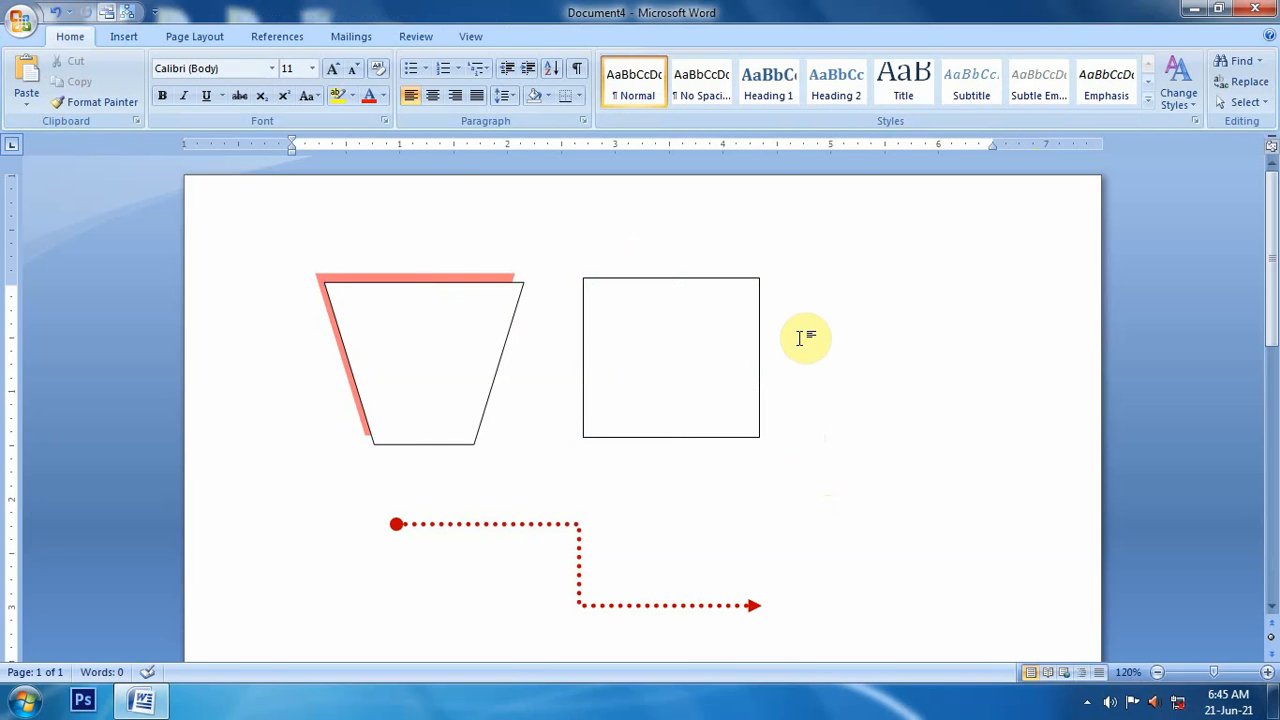
Step: Create a new blank document and draw a closed, downward-pointing freeform triangle about 1.9 in high and 3.44 in wide
{"action": "key", "text": "ctrl+n"}
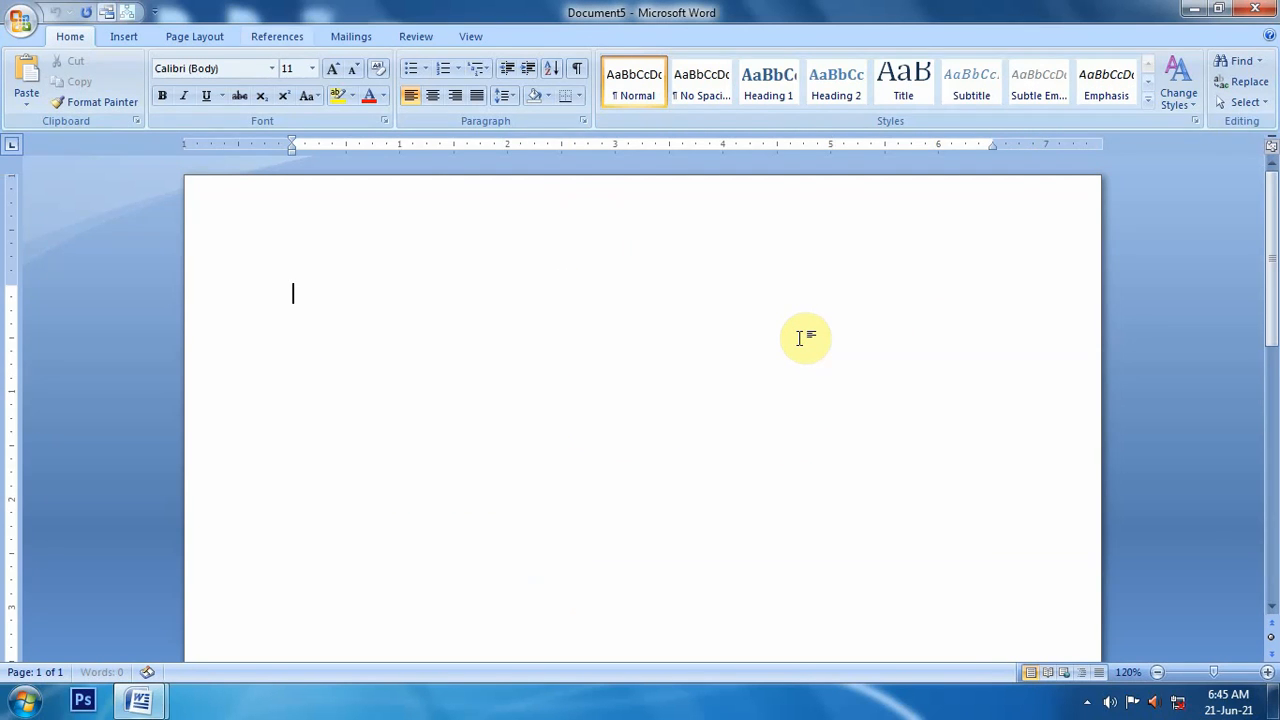
{"action": "left_click", "coordinate": [132, 36]}
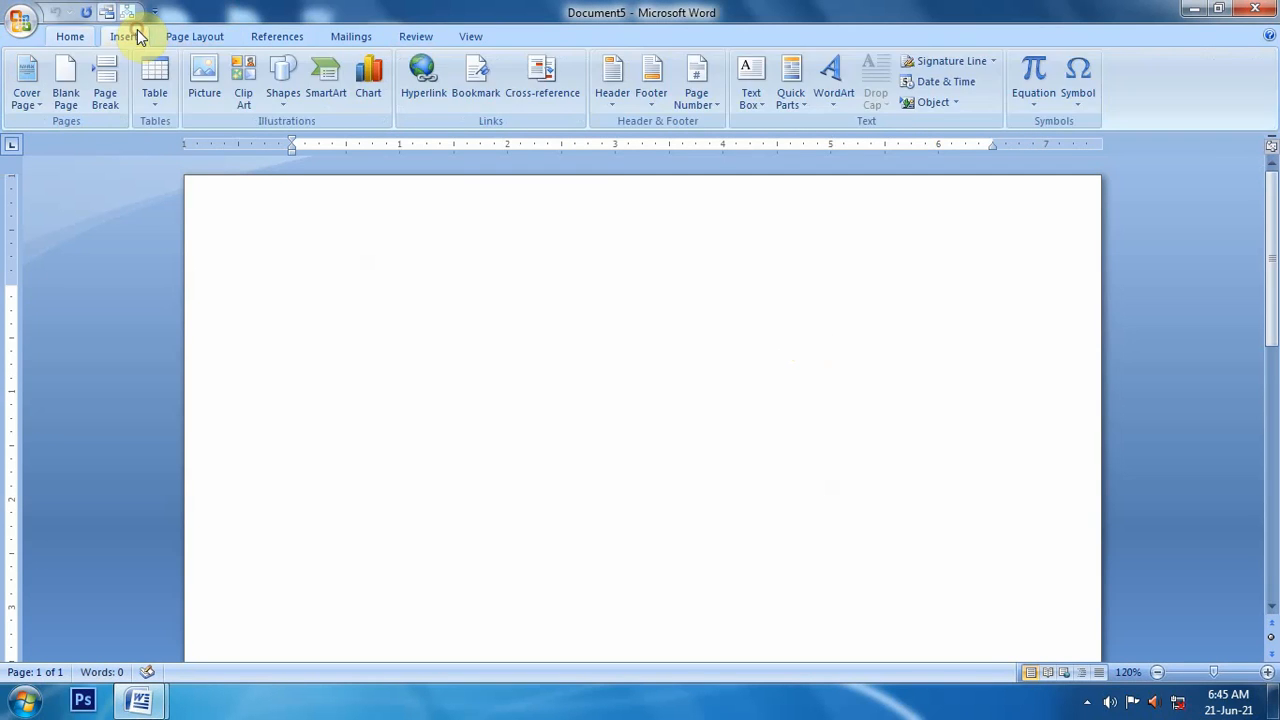
{"action": "left_click", "coordinate": [283, 100]}
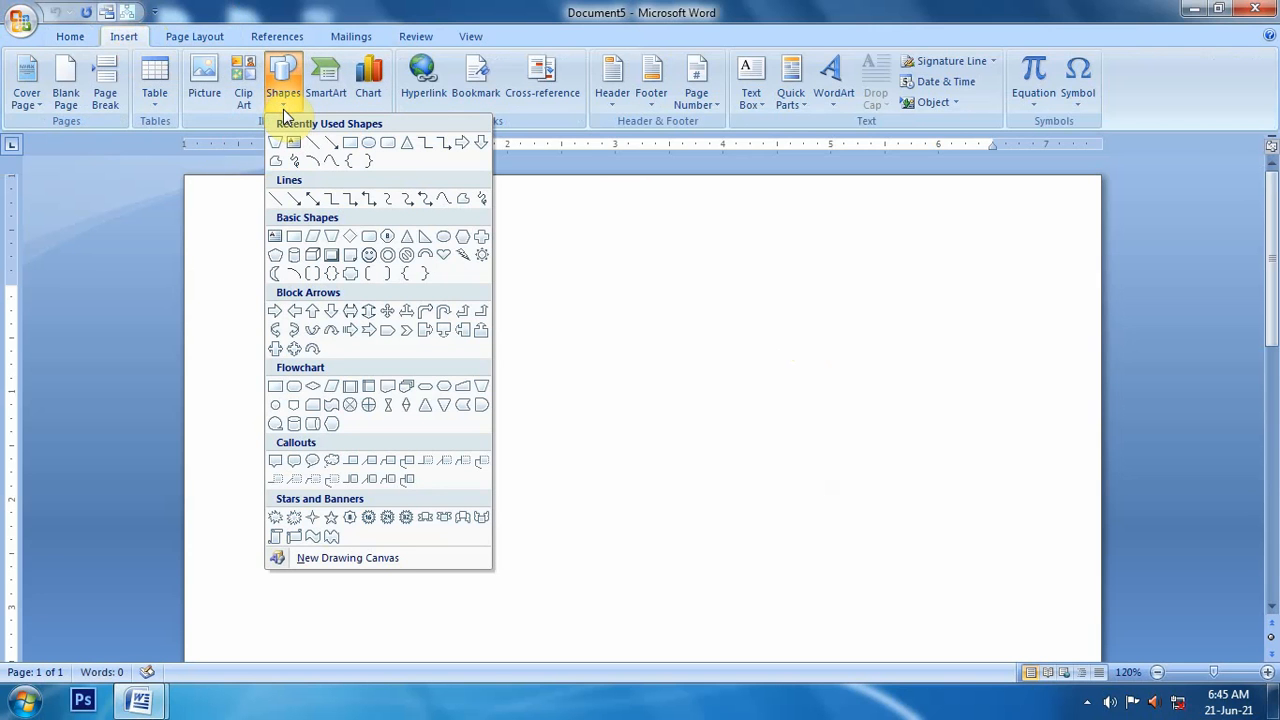
{"action": "left_click", "coordinate": [275, 164]}
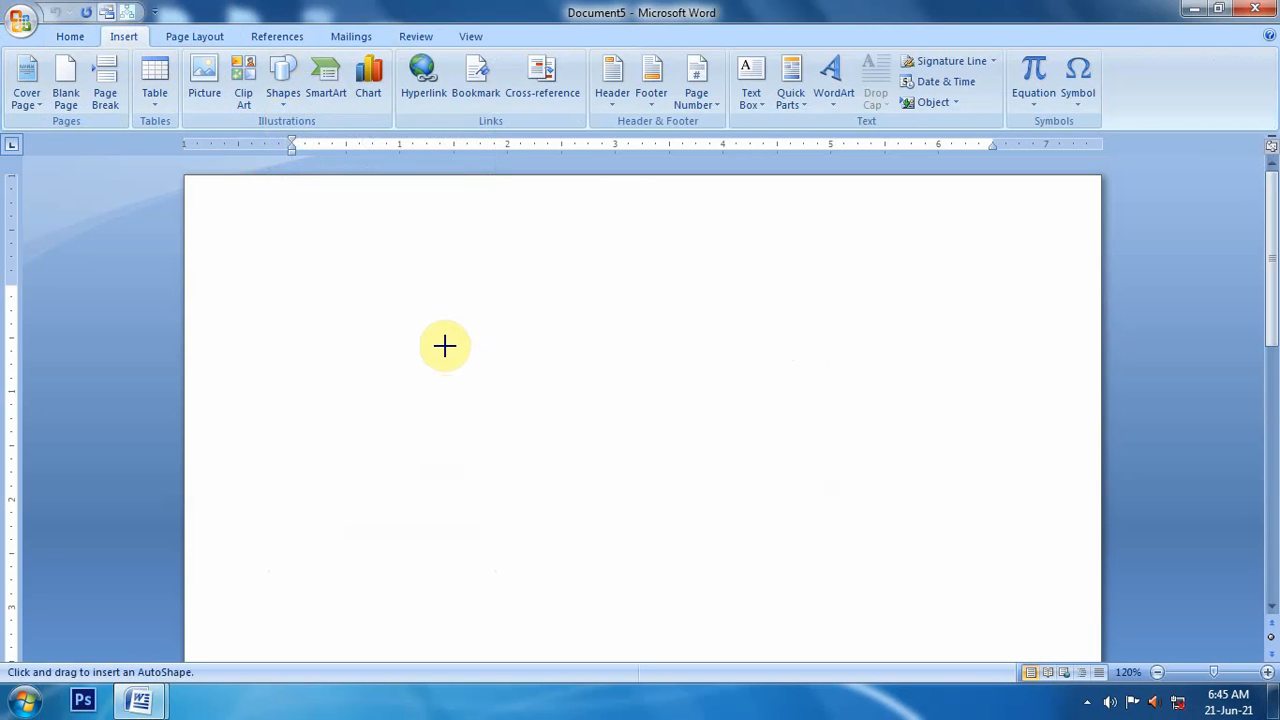
{"action": "left_click", "coordinate": [445, 345]}
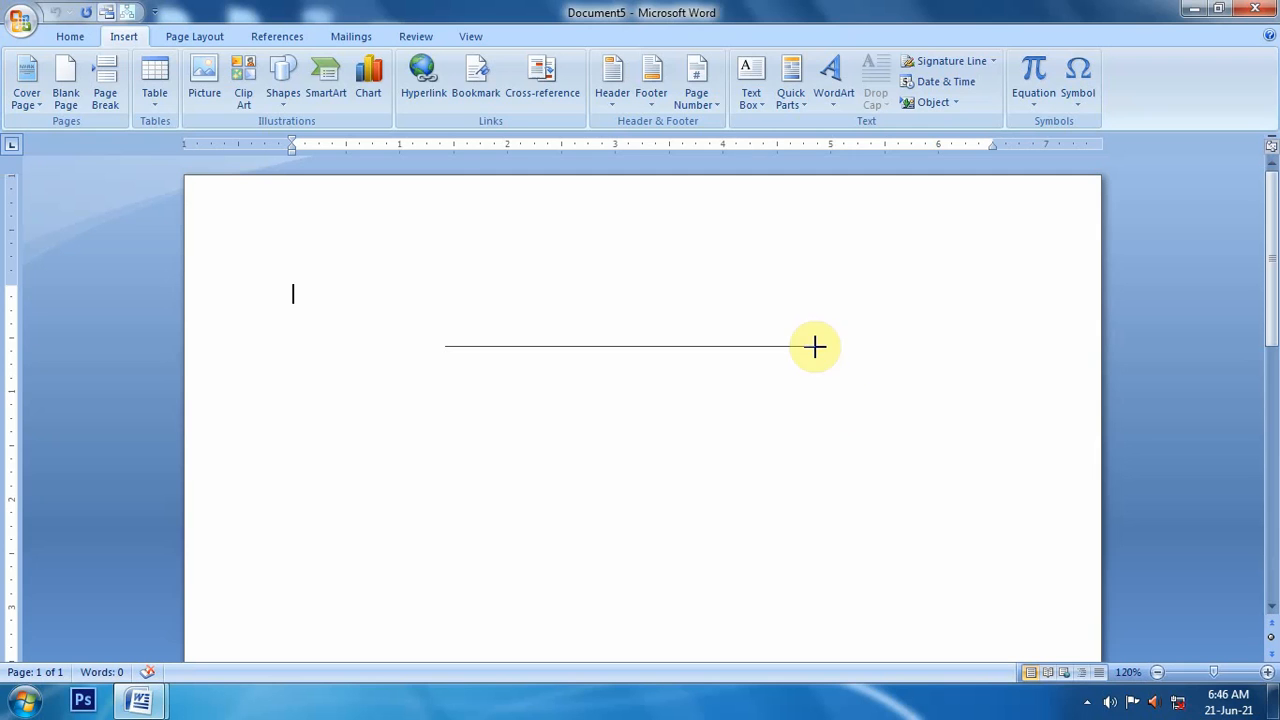
{"action": "left_click", "coordinate": [815, 346]}
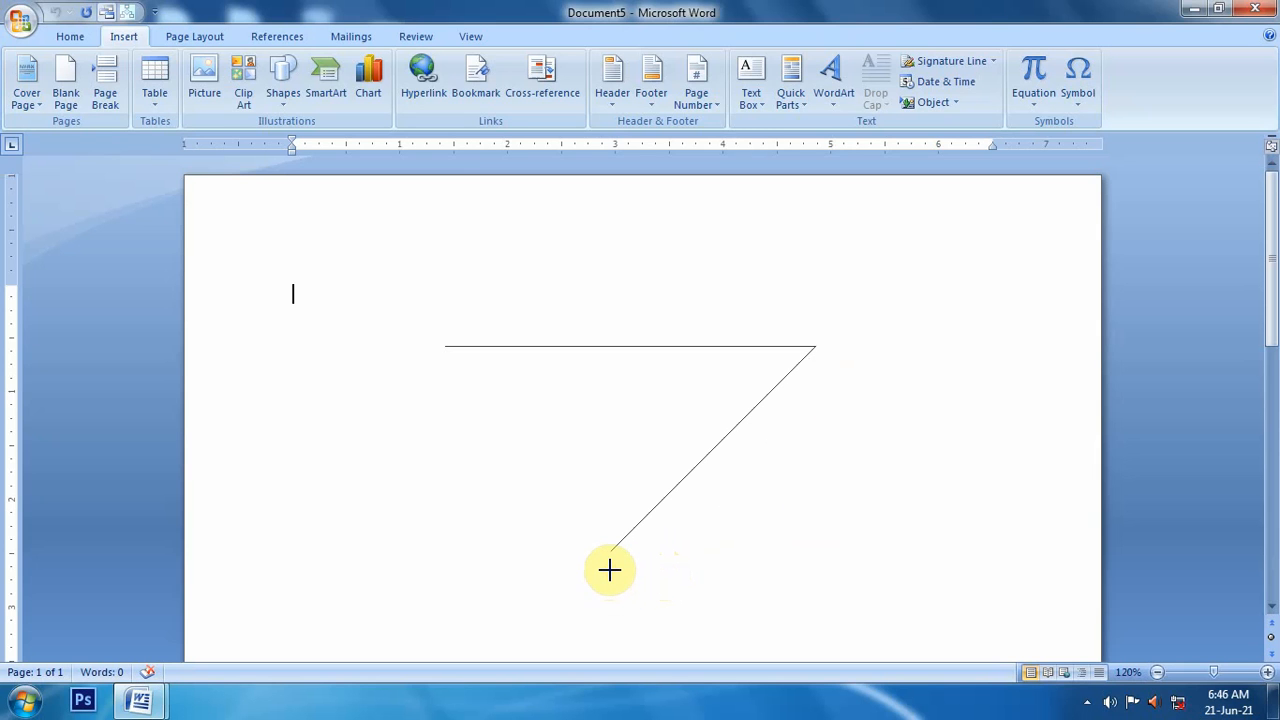
{"action": "left_click", "coordinate": [610, 551]}
{"action": "left_click", "coordinate": [445, 347]}
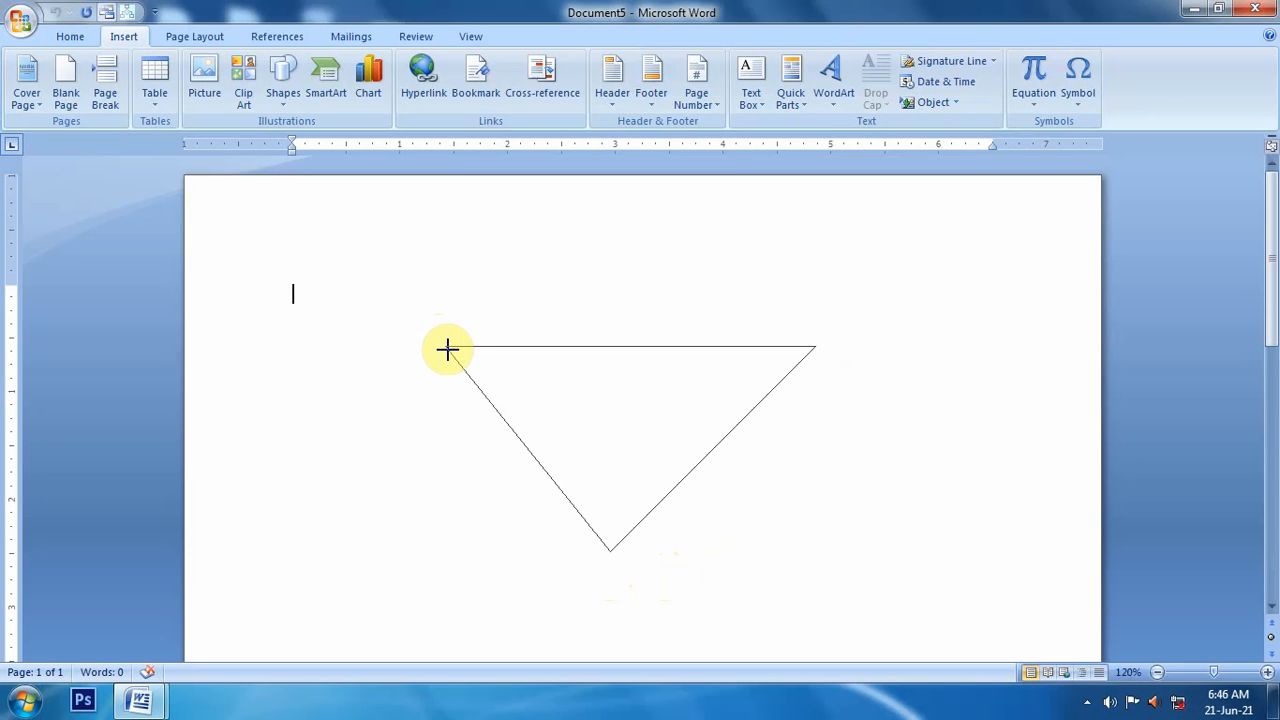
{"action": "left_click", "coordinate": [447, 349]}
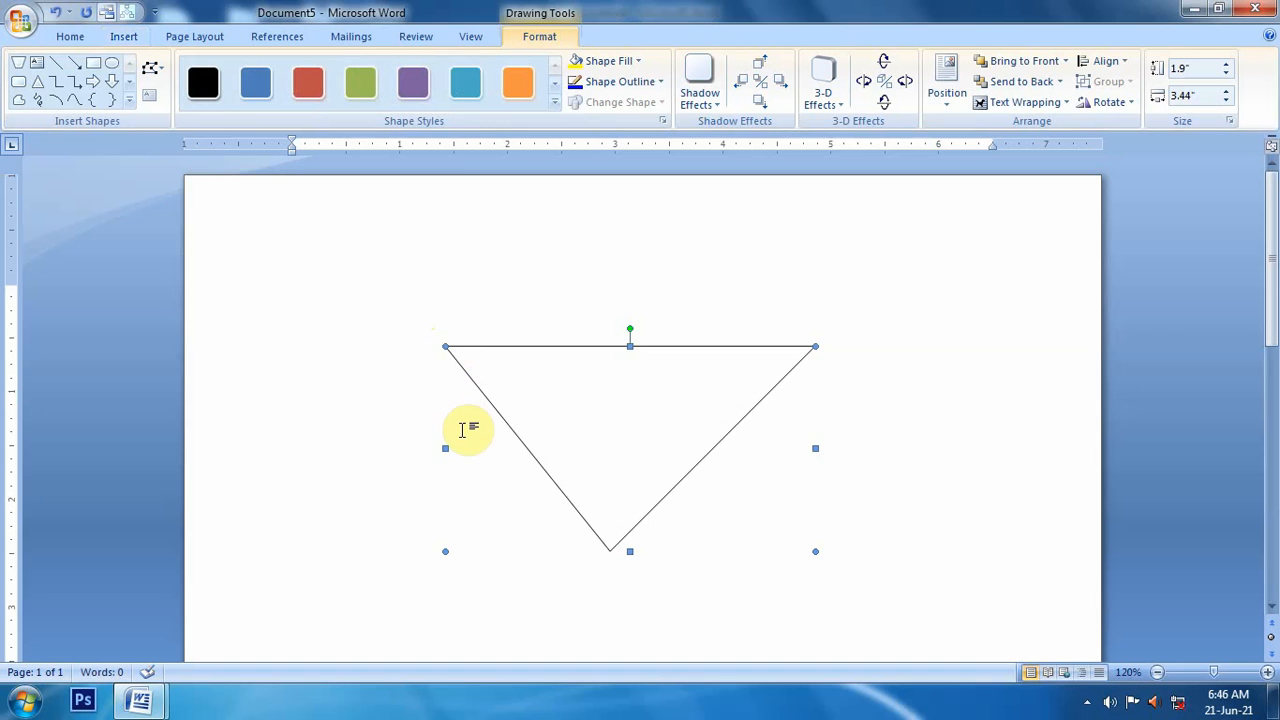
Step: Move the freeform triangle up and to the left, then delete it from the page
{"action": "left_click_drag", "start_coordinate": [512, 378], "coordinate": [463, 344]}
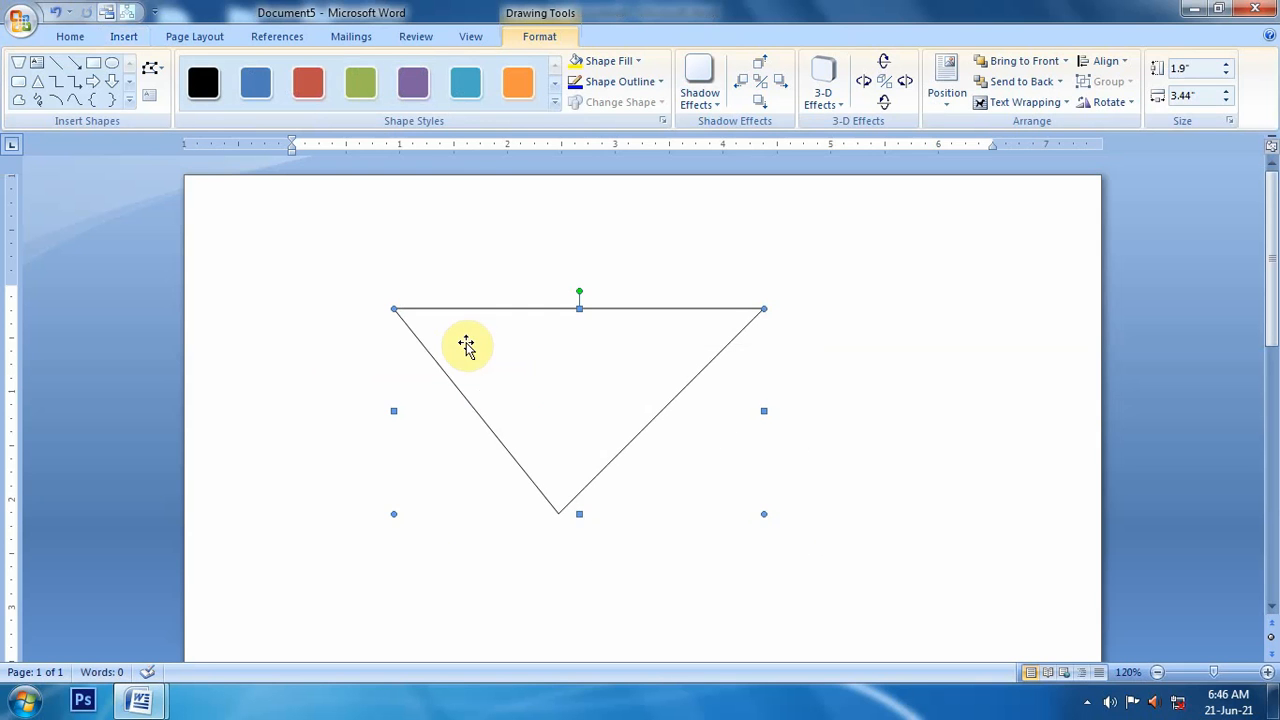
{"action": "left_click", "coordinate": [940, 400]}
{"action": "left_click", "coordinate": [603, 384]}
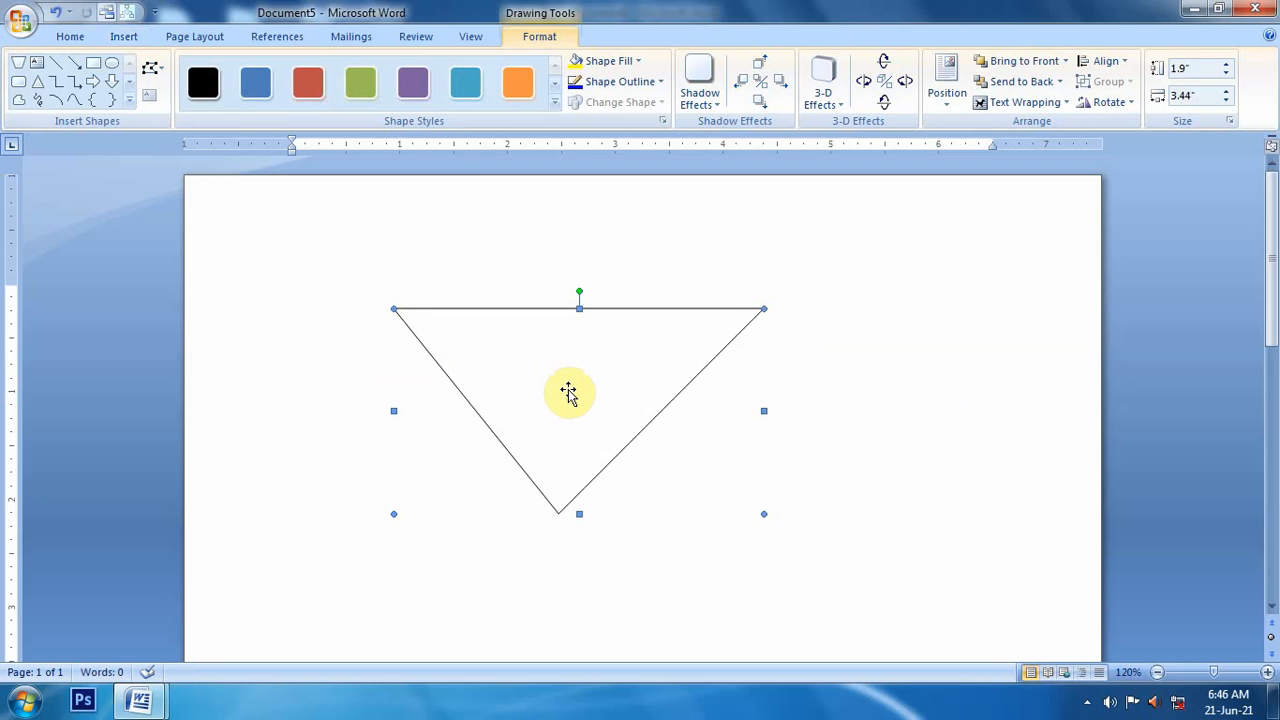
{"action": "key", "text": "Delete"}
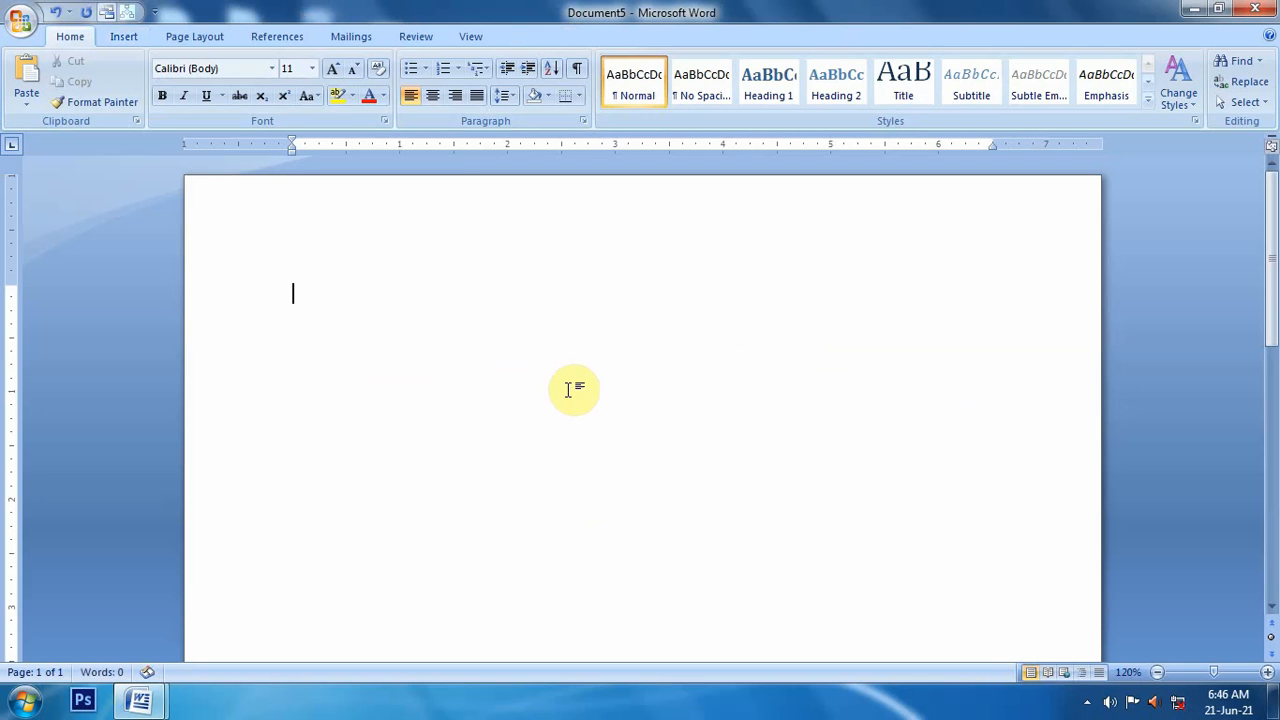
Step: Display the drawing gridlines on the page
{"action": "left_click", "coordinate": [465, 36]}
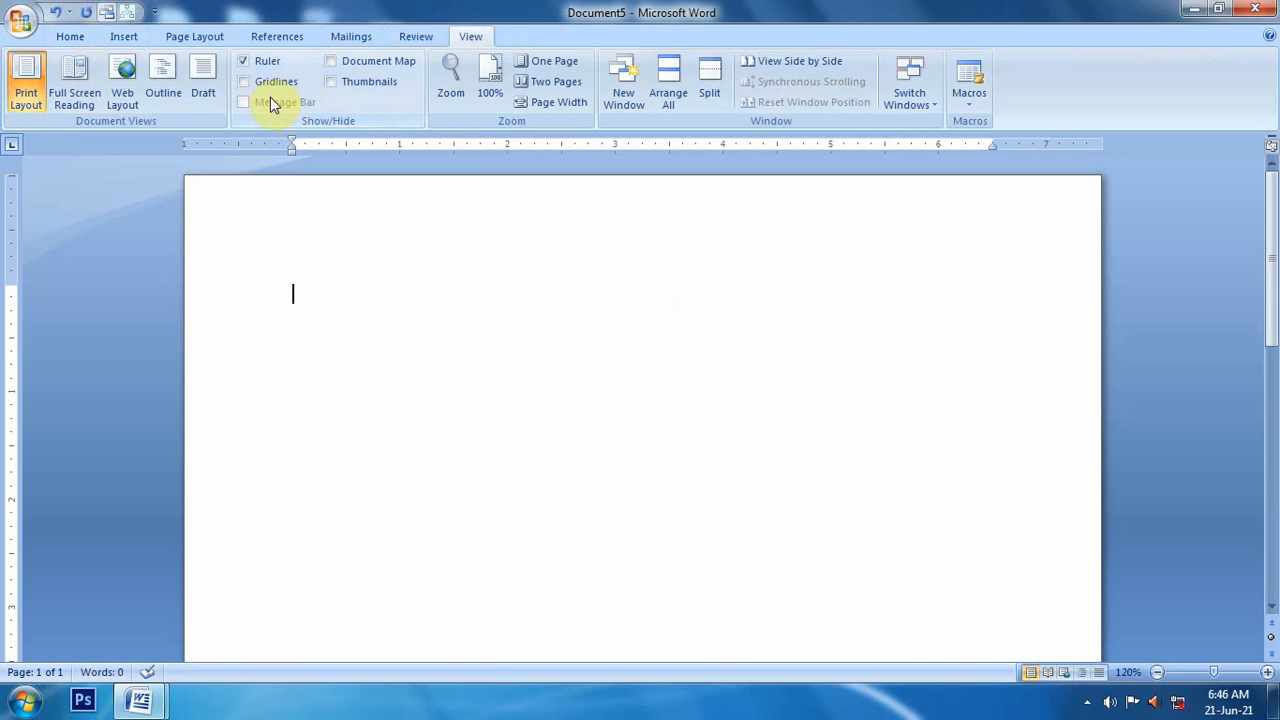
{"action": "left_click", "coordinate": [270, 82]}
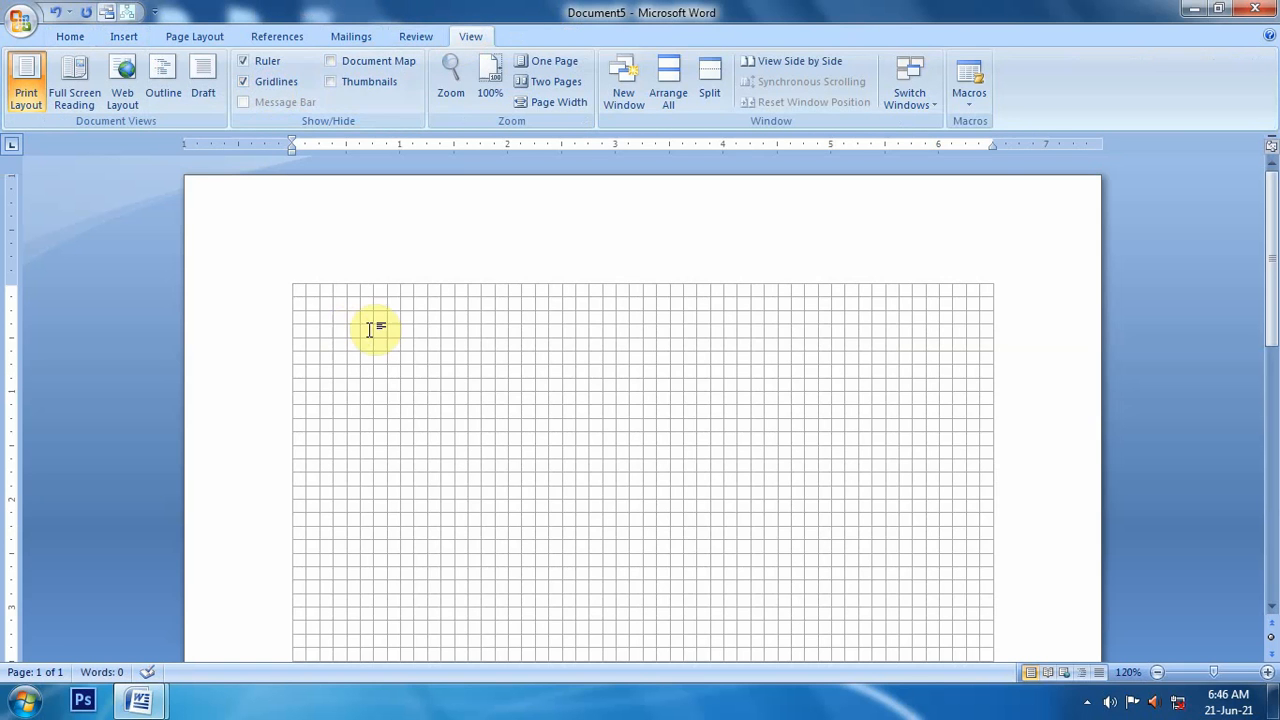
{"action": "left_click", "coordinate": [122, 38]}
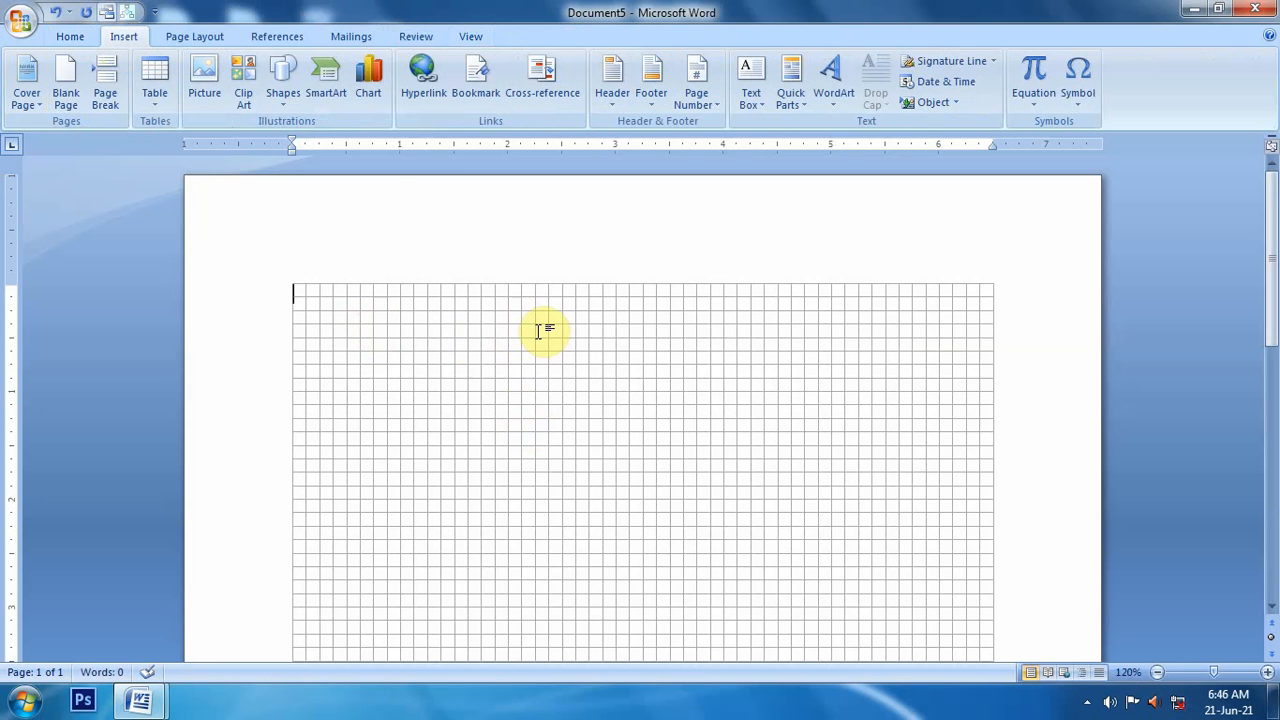
{"action": "left_click", "coordinate": [70, 36]}
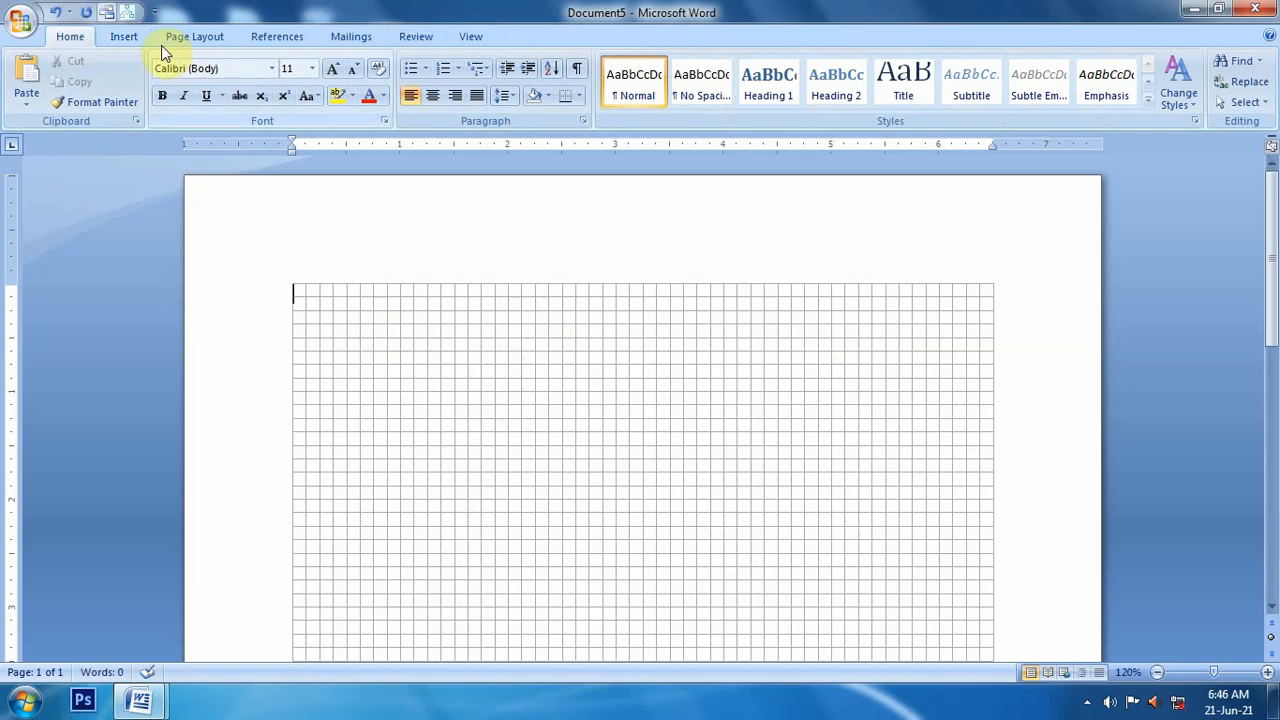
Step: Set the drawing grid's horizontal and vertical spacing to 1"
{"action": "left_click", "coordinate": [131, 35]}
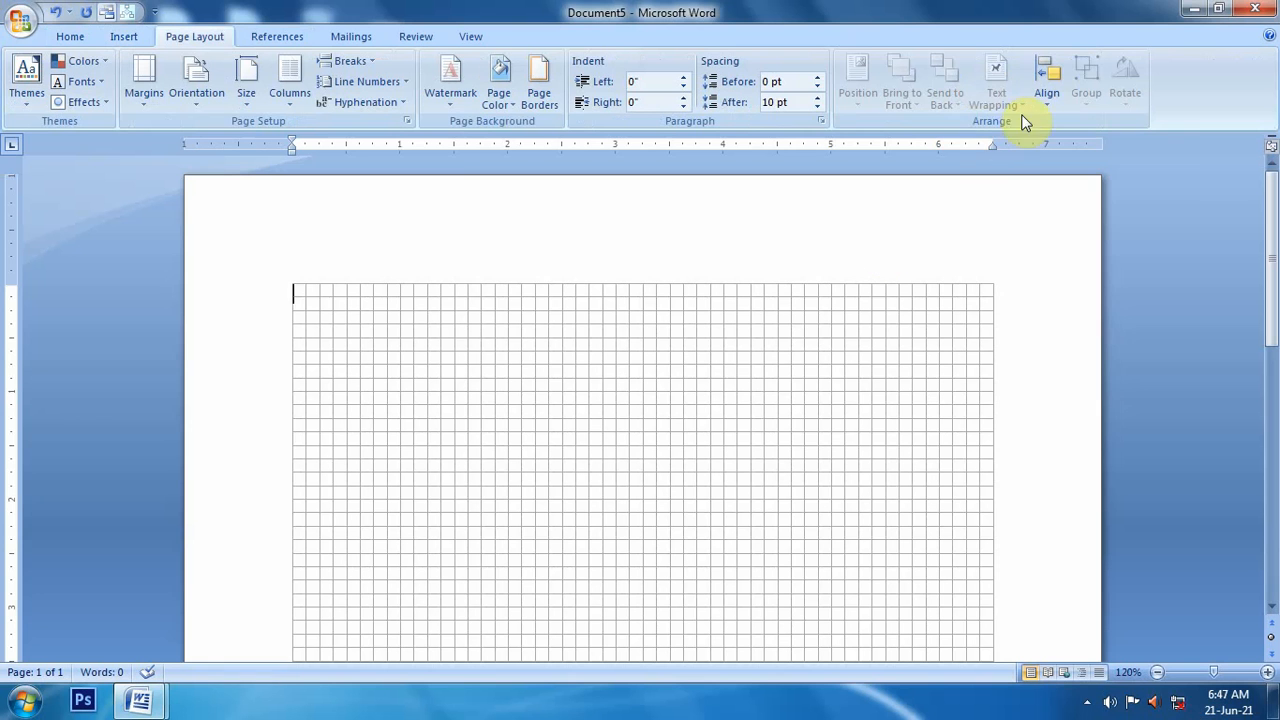
{"action": "left_click", "coordinate": [1047, 96]}
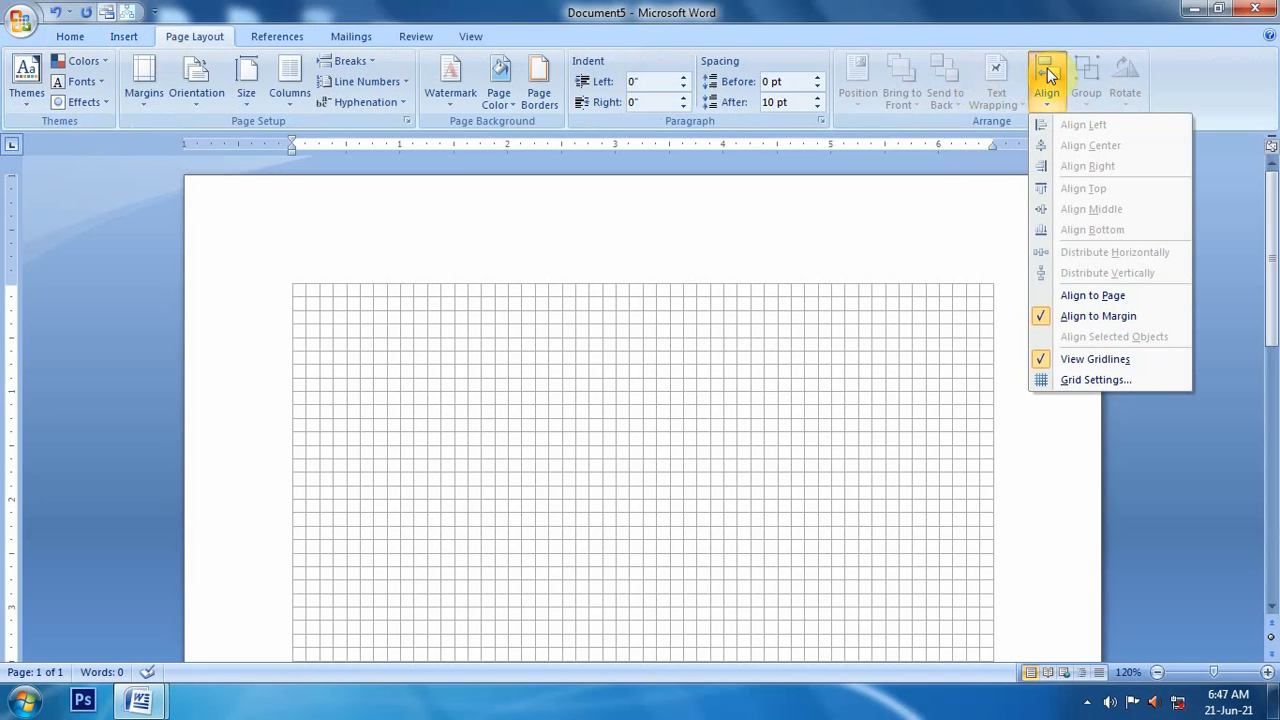
{"action": "left_click", "coordinate": [1089, 379]}
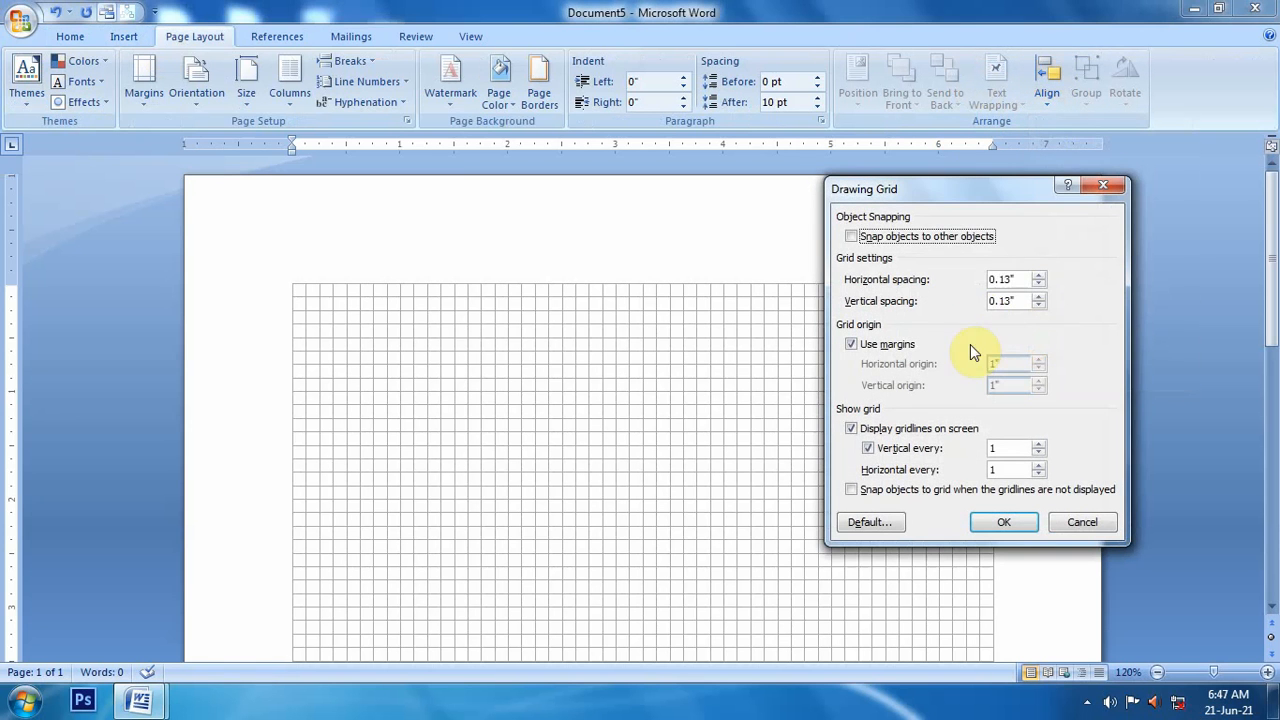
{"action": "left_click", "coordinate": [1041, 276]}
{"action": "left_click", "coordinate": [1041, 276]}
{"action": "left_click", "coordinate": [1041, 276]}
{"action": "left_click", "coordinate": [1039, 297]}
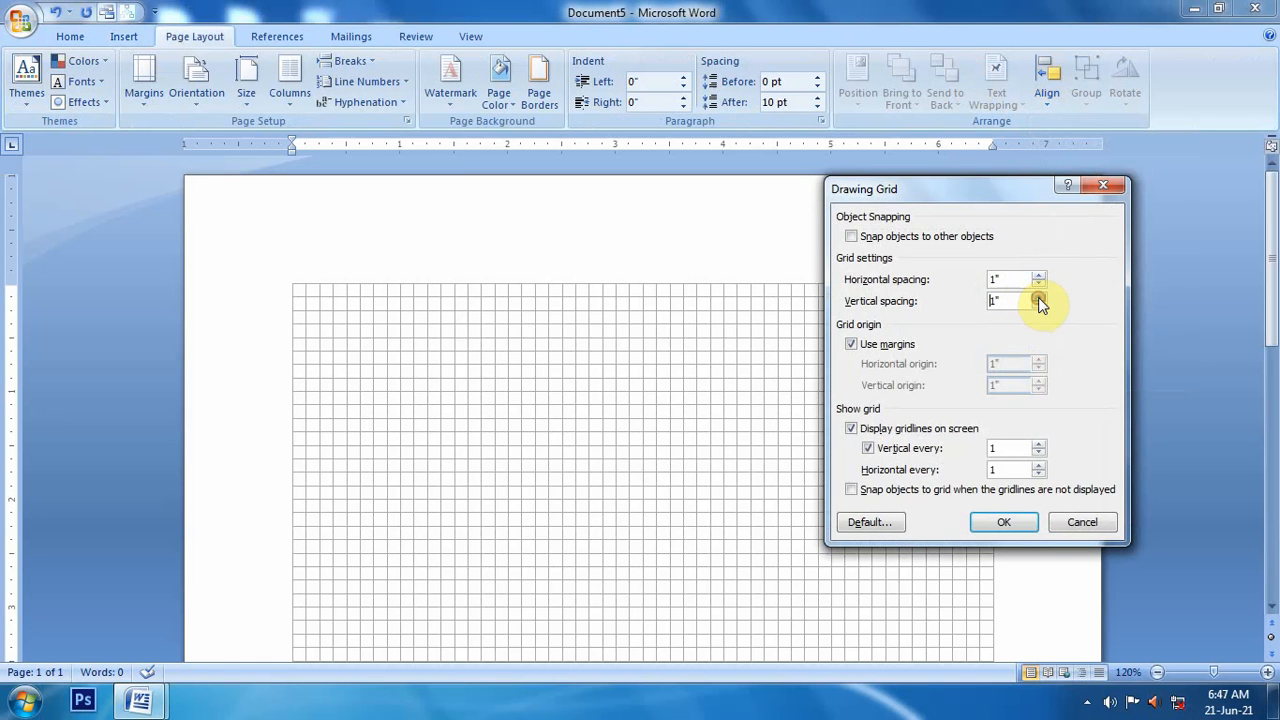
{"action": "left_click", "coordinate": [1039, 297]}
{"action": "left_click", "coordinate": [1039, 297]}
{"action": "left_click", "coordinate": [1039, 297]}
{"action": "left_click", "coordinate": [1003, 518]}
{"action": "left_click", "coordinate": [1005, 521]}
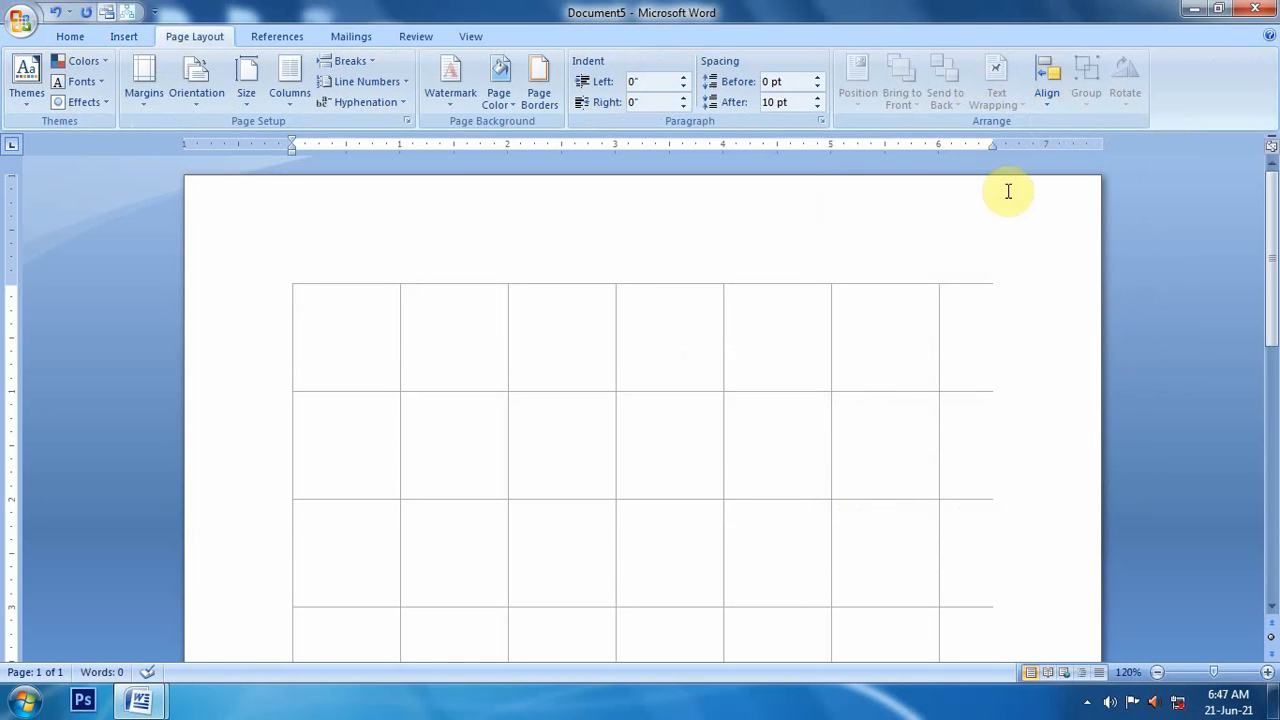
Step: Set the drawing grid's horizontal and vertical spacing to 0.5"
{"action": "left_click", "coordinate": [1047, 78]}
{"action": "left_click", "coordinate": [1071, 380]}
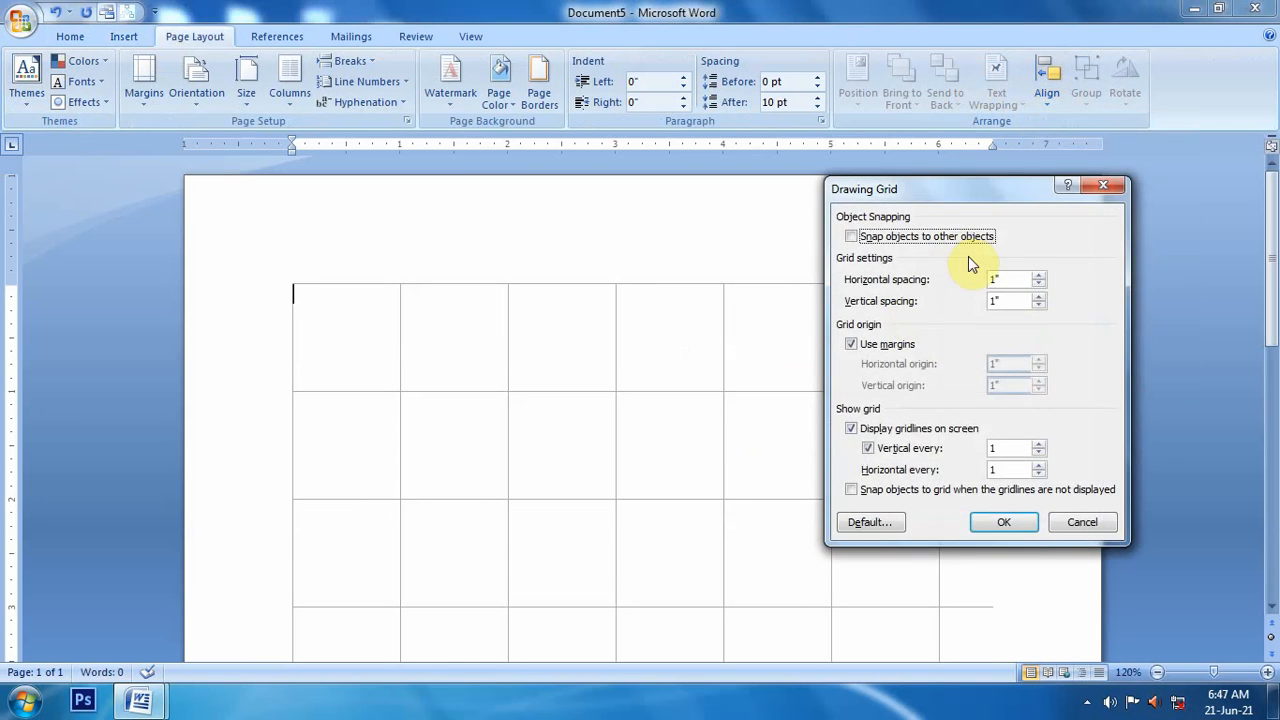
{"action": "double_click", "coordinate": [1011, 277]}
{"action": "type", "text": "0.5"}
{"action": "double_click", "coordinate": [1008, 297]}
{"action": "type", "text": "0.5"}
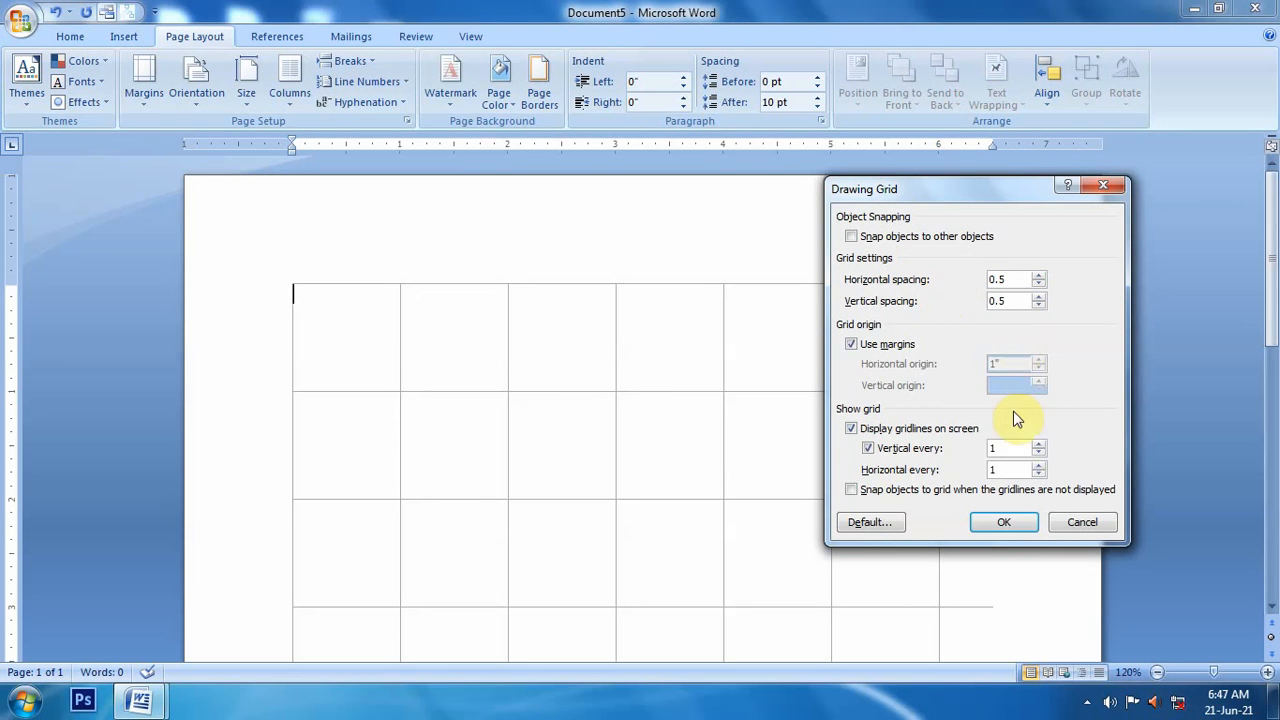
{"action": "left_click", "coordinate": [1006, 522]}
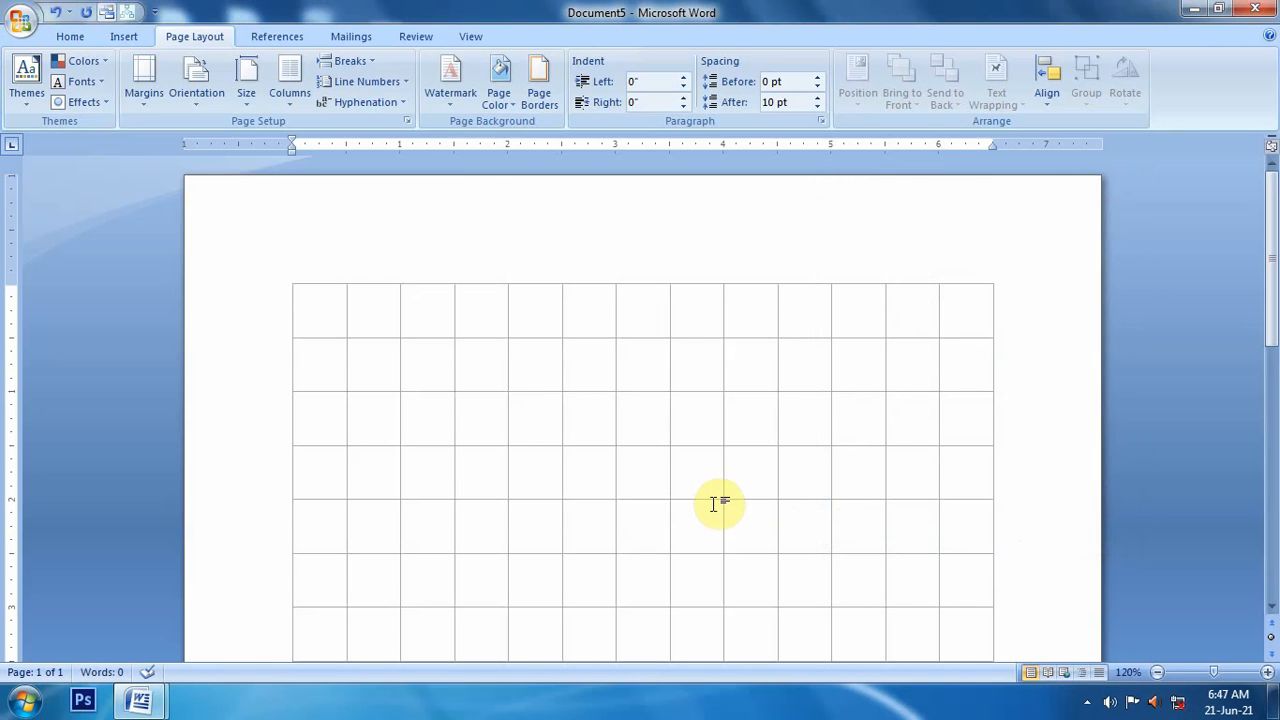
Step: Draw a closed, upward-pointing freeform triangle 1.5" high and 4.5" wide with its corners on grid intersections
{"action": "left_click", "coordinate": [124, 36]}
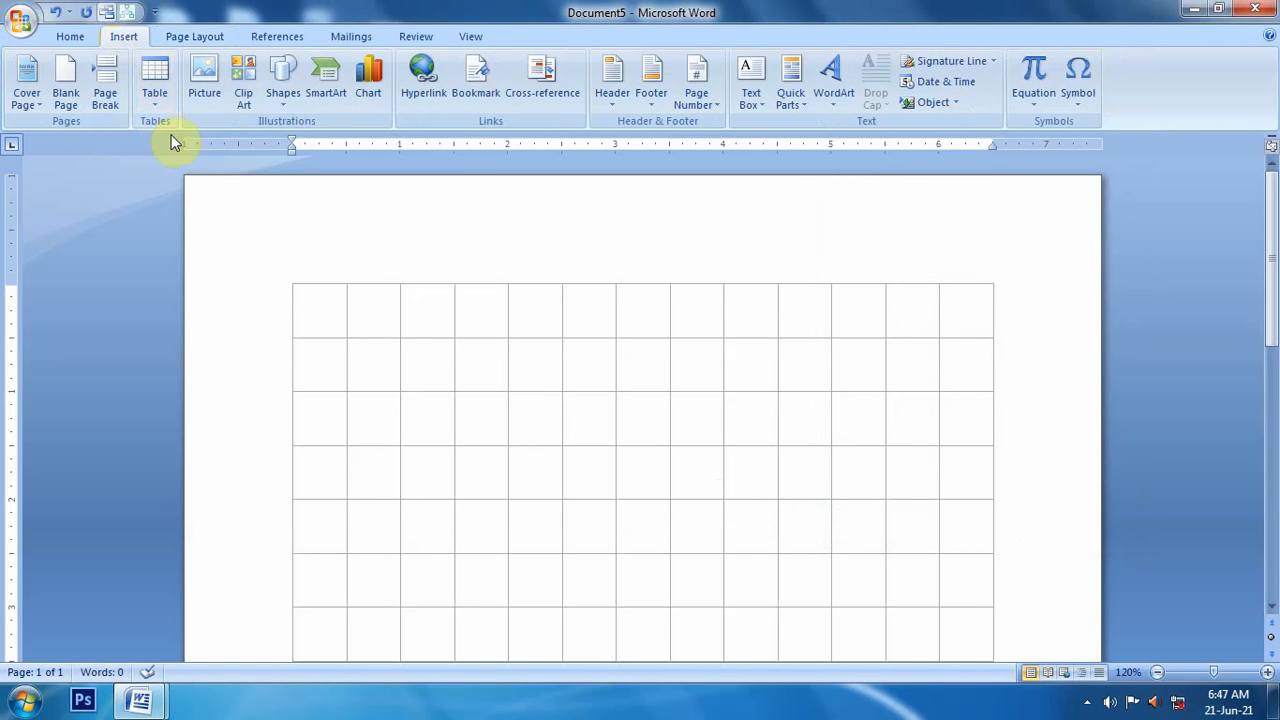
{"action": "left_click", "coordinate": [280, 105]}
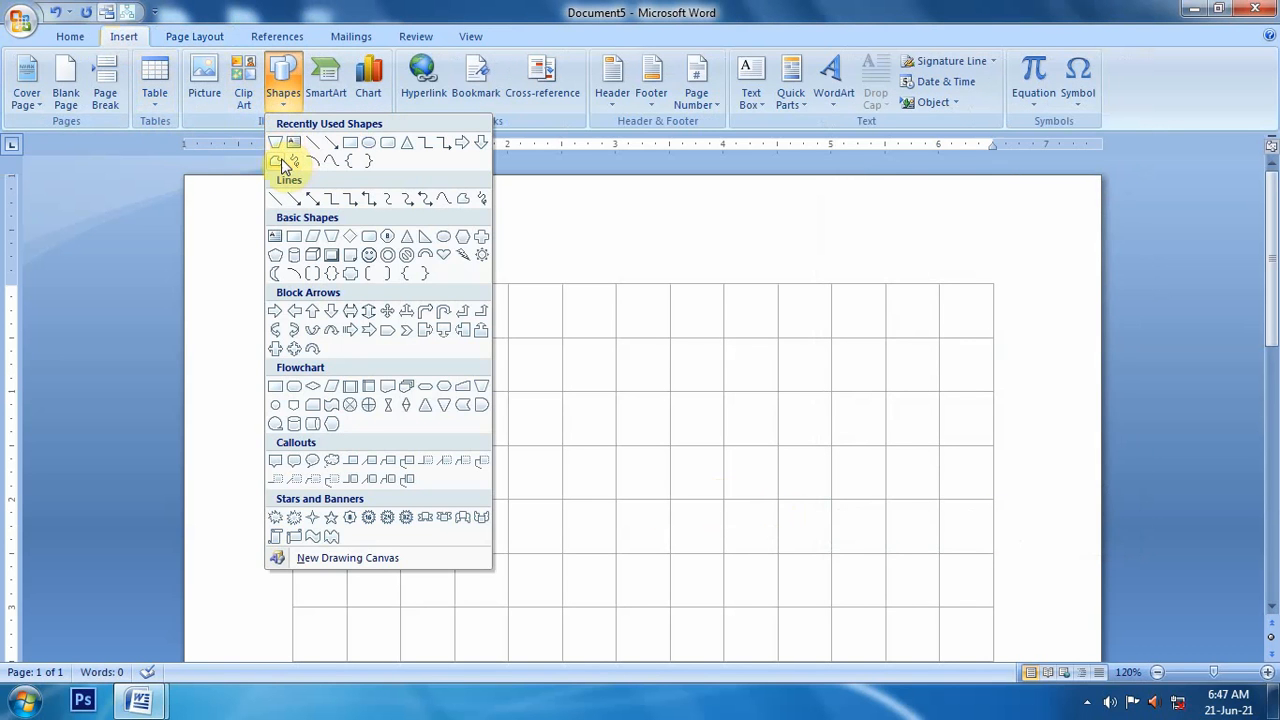
{"action": "left_click", "coordinate": [276, 161]}
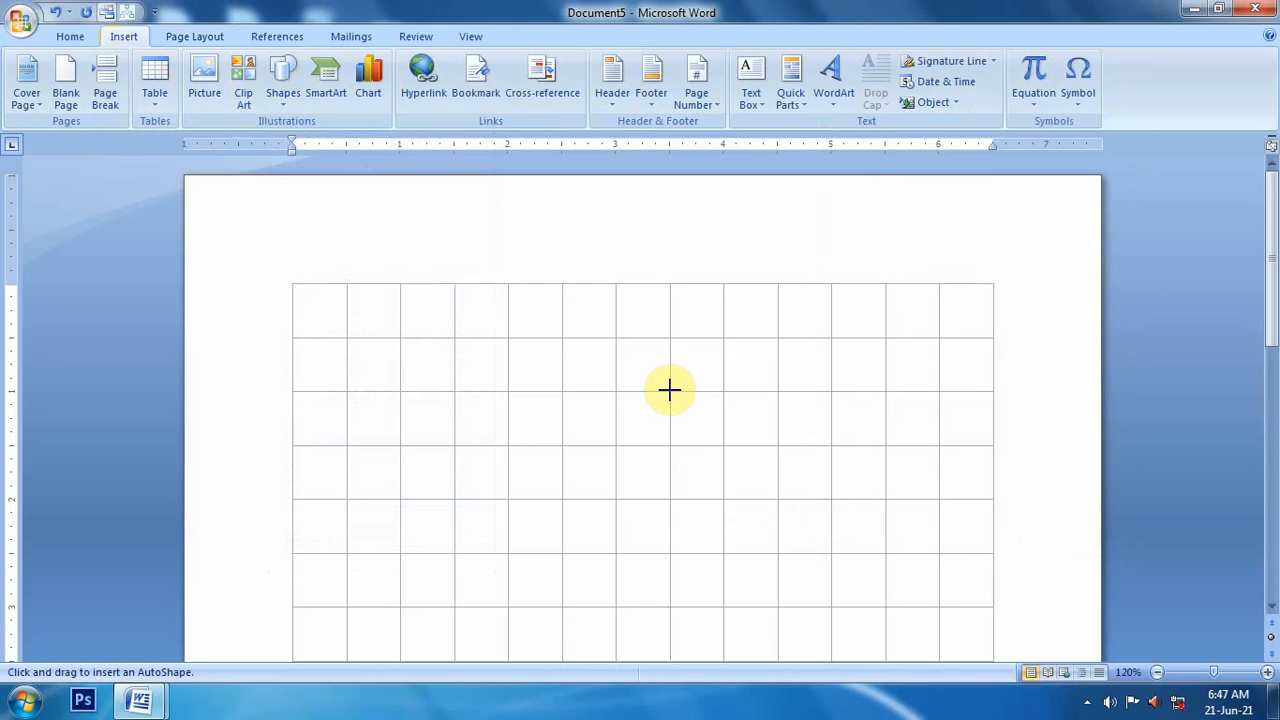
{"action": "mouse_move", "coordinate": [670, 391]}
{"action": "left_mouse_down"}
{"action": "mouse_move", "coordinate": [486, 474]}
{"action": "mouse_move", "coordinate": [517, 506]}
{"action": "mouse_move", "coordinate": [468, 545]}
{"action": "left_mouse_up"}
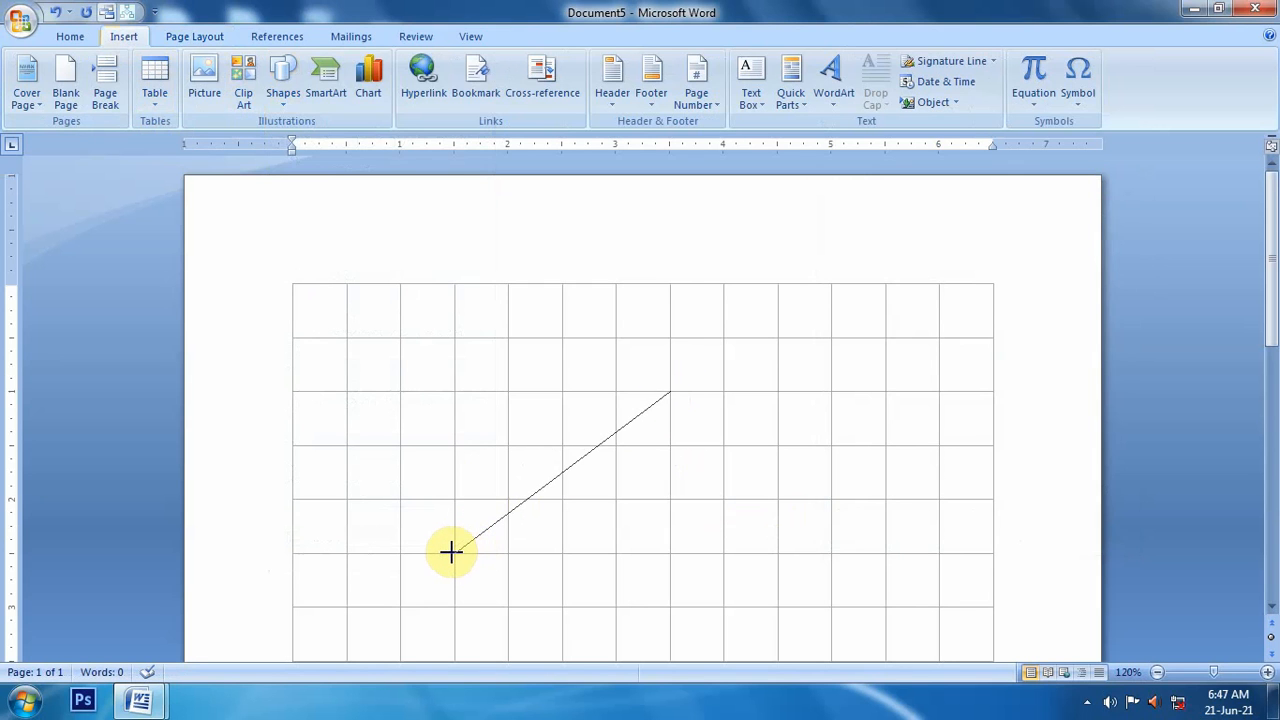
{"action": "left_click", "coordinate": [454, 553]}
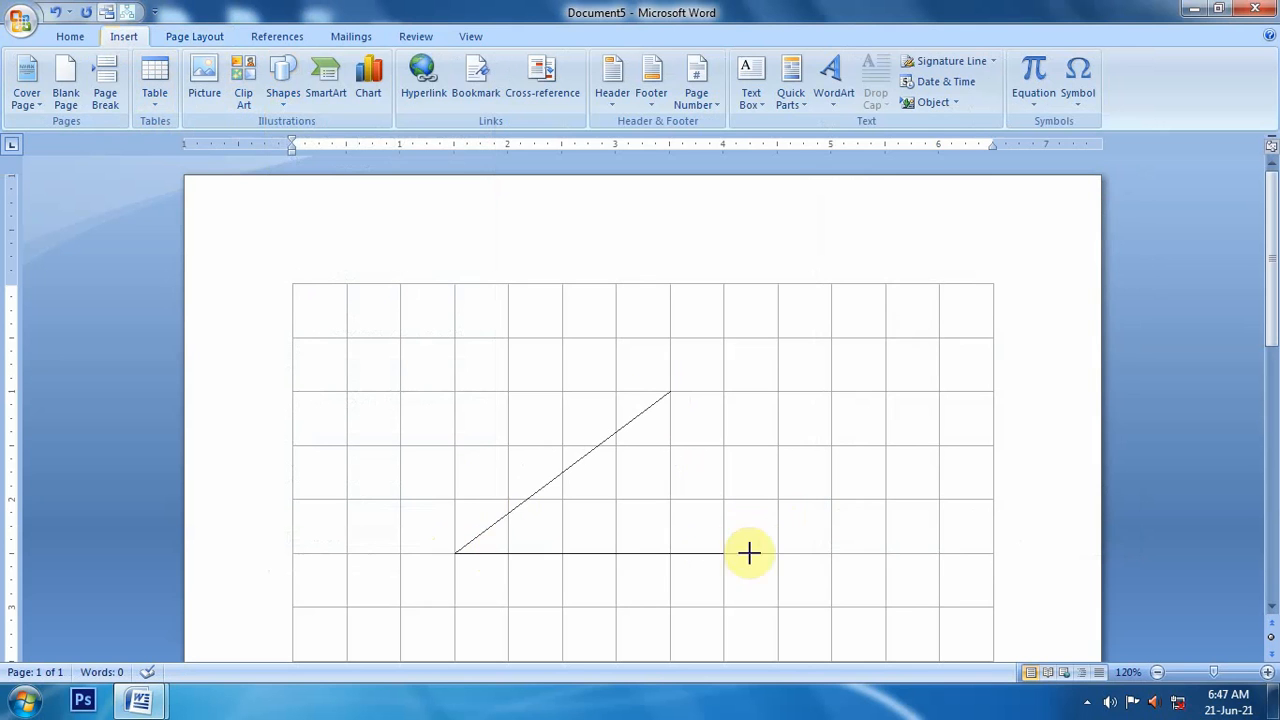
{"action": "left_click", "coordinate": [938, 553]}
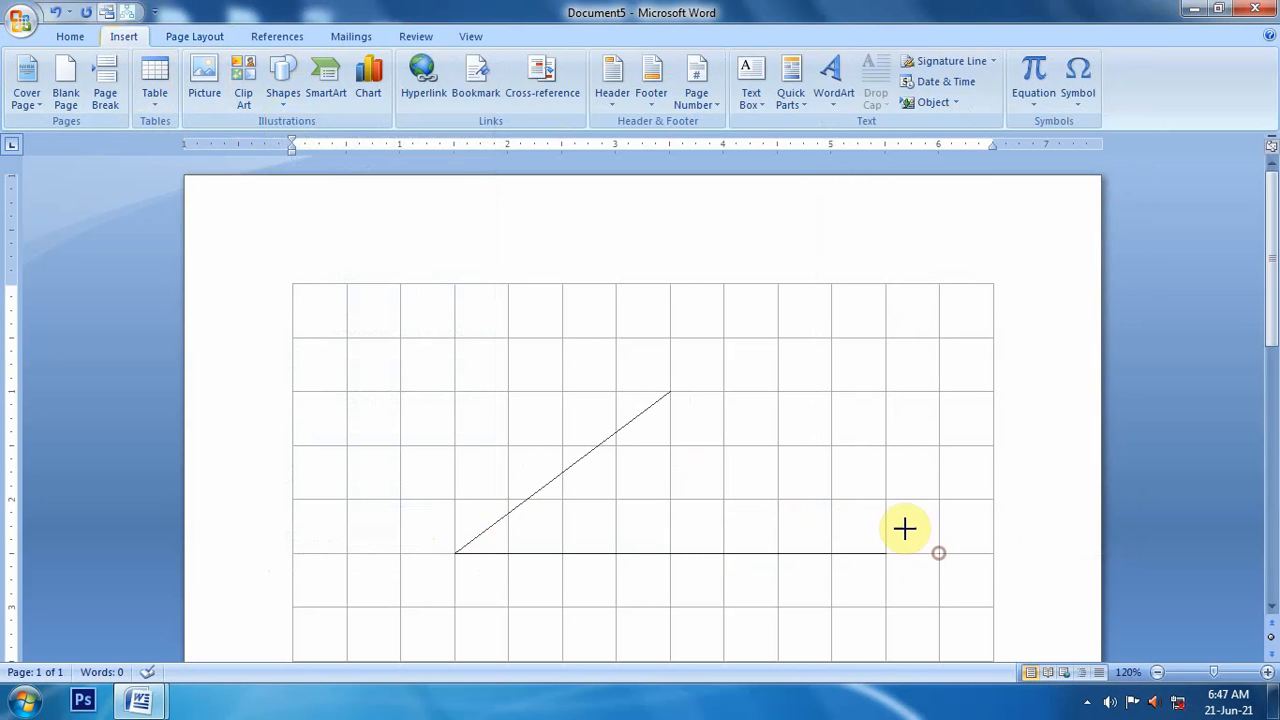
{"action": "left_click", "coordinate": [668, 391]}
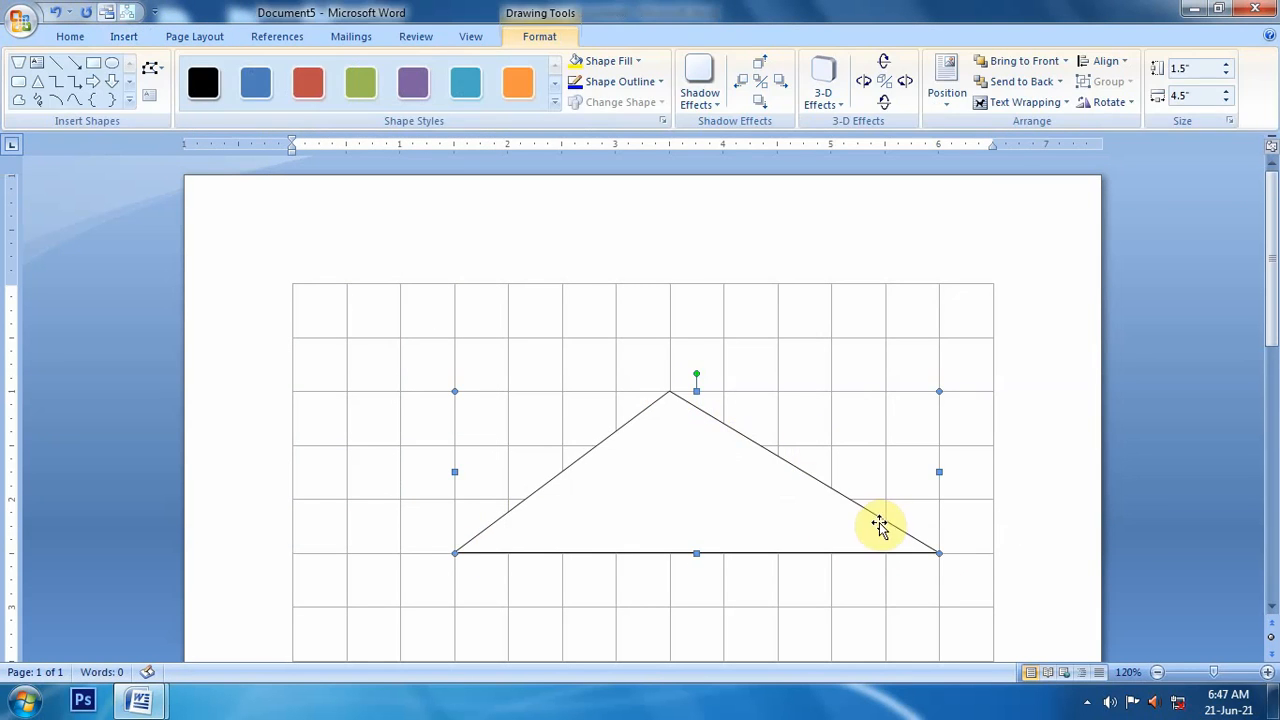
Step: Hide the gridlines, then narrow the triangle to about 2.4 in wide and reposition it near the page's horizontal middle
{"action": "left_click", "coordinate": [470, 36]}
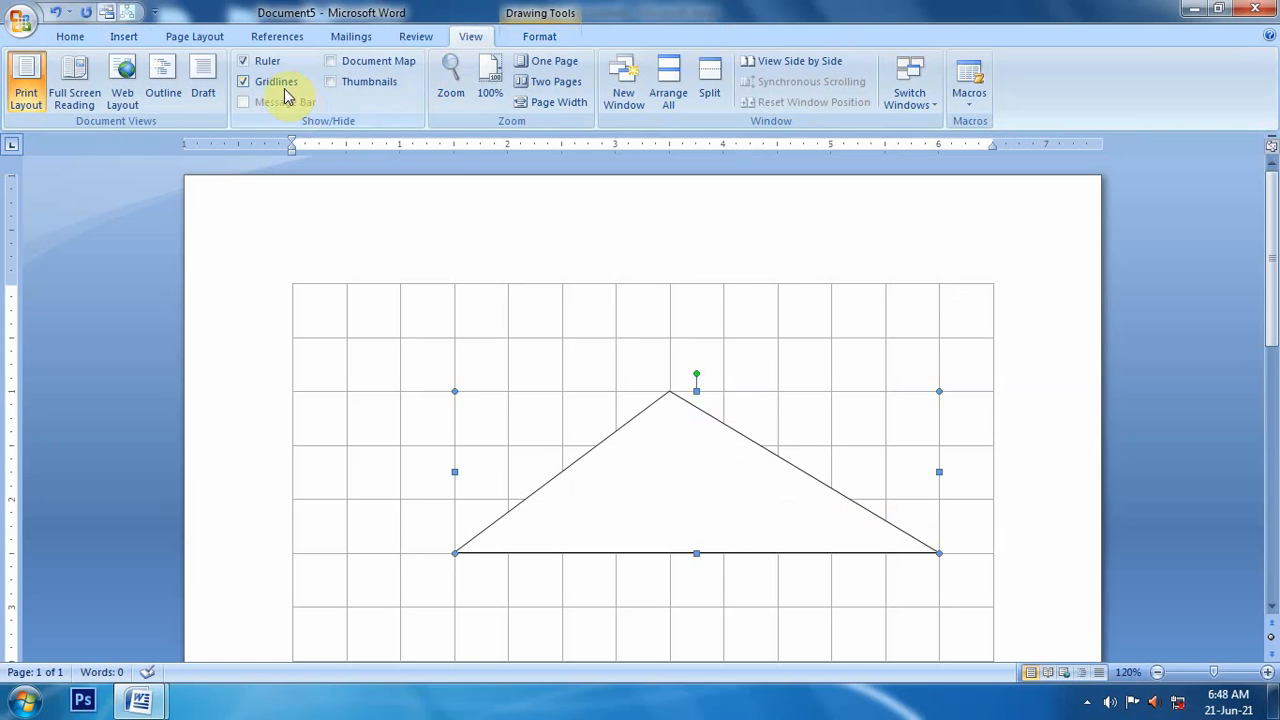
{"action": "left_click", "coordinate": [271, 81]}
{"action": "left_click_drag", "start_coordinate": [729, 463], "coordinate": [692, 434]}
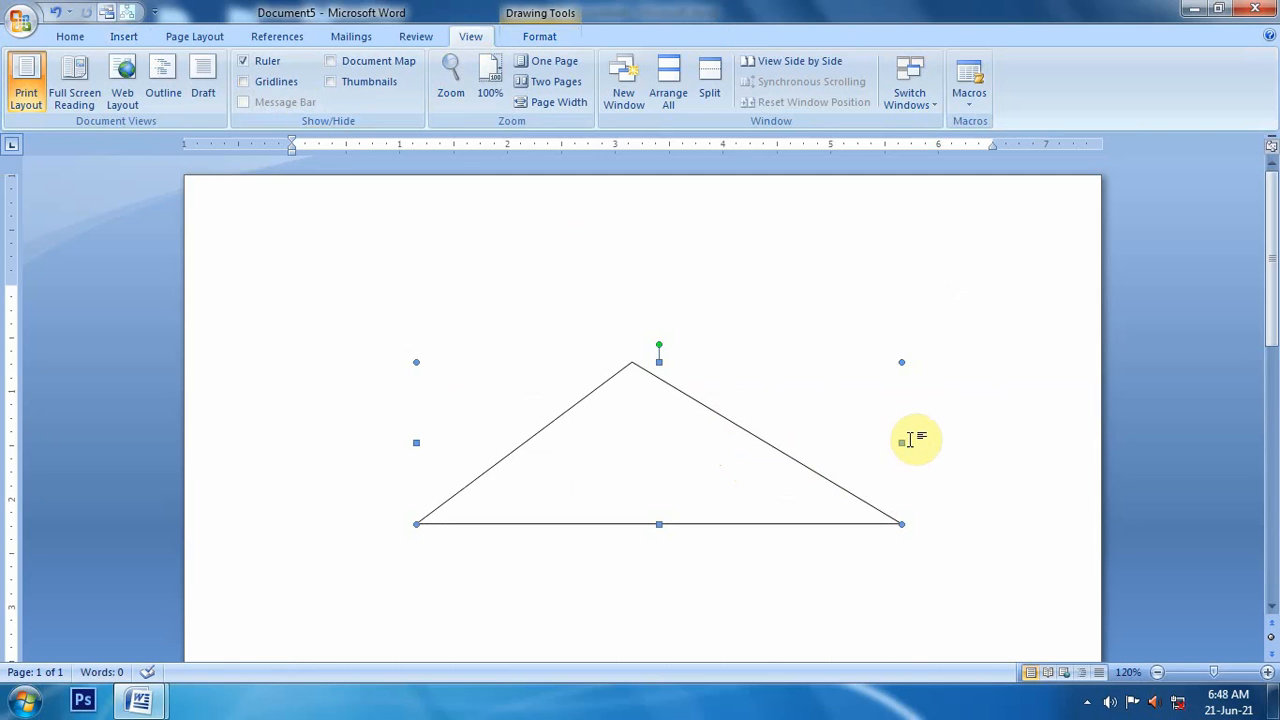
{"action": "left_click_drag", "start_coordinate": [902, 442], "coordinate": [678, 440]}
{"action": "left_click", "coordinate": [797, 417]}
{"action": "left_click_drag", "start_coordinate": [587, 422], "coordinate": [668, 429]}
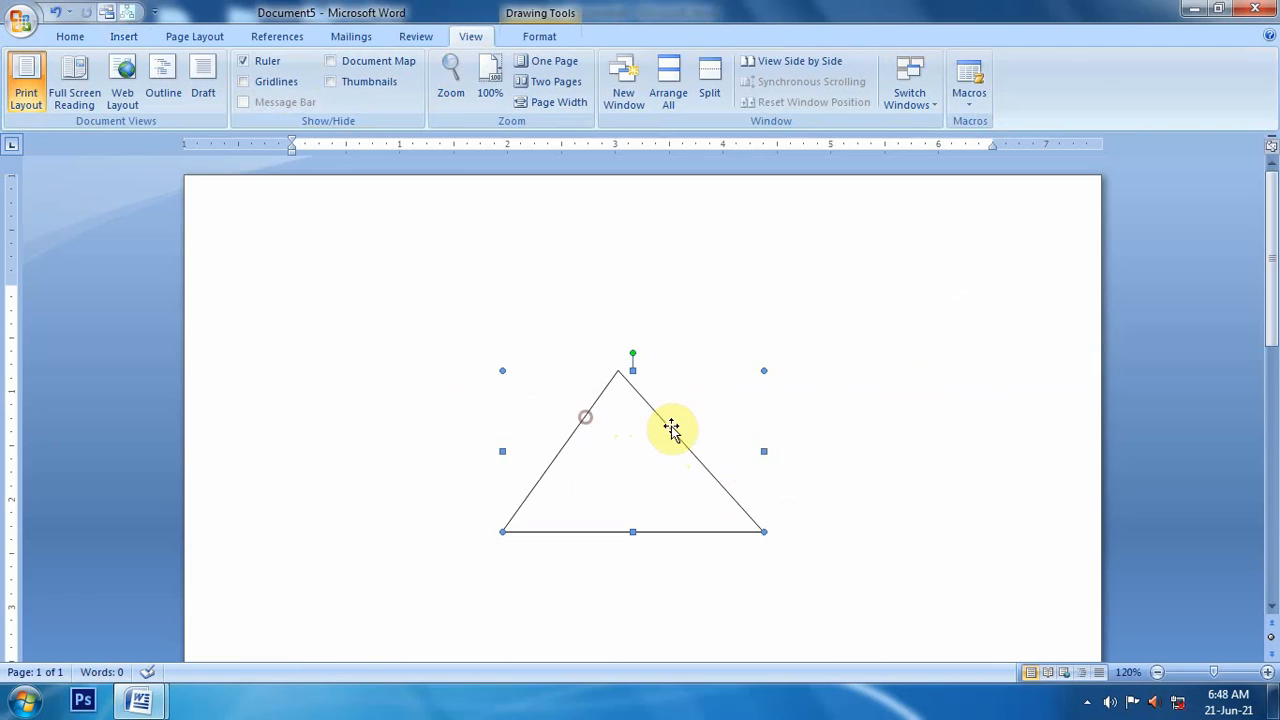
Step: Insert a text box containing "A" just above the triangle's apex and shrink it to about 0.32" high by 0.31" wide
{"action": "left_click", "coordinate": [120, 38]}
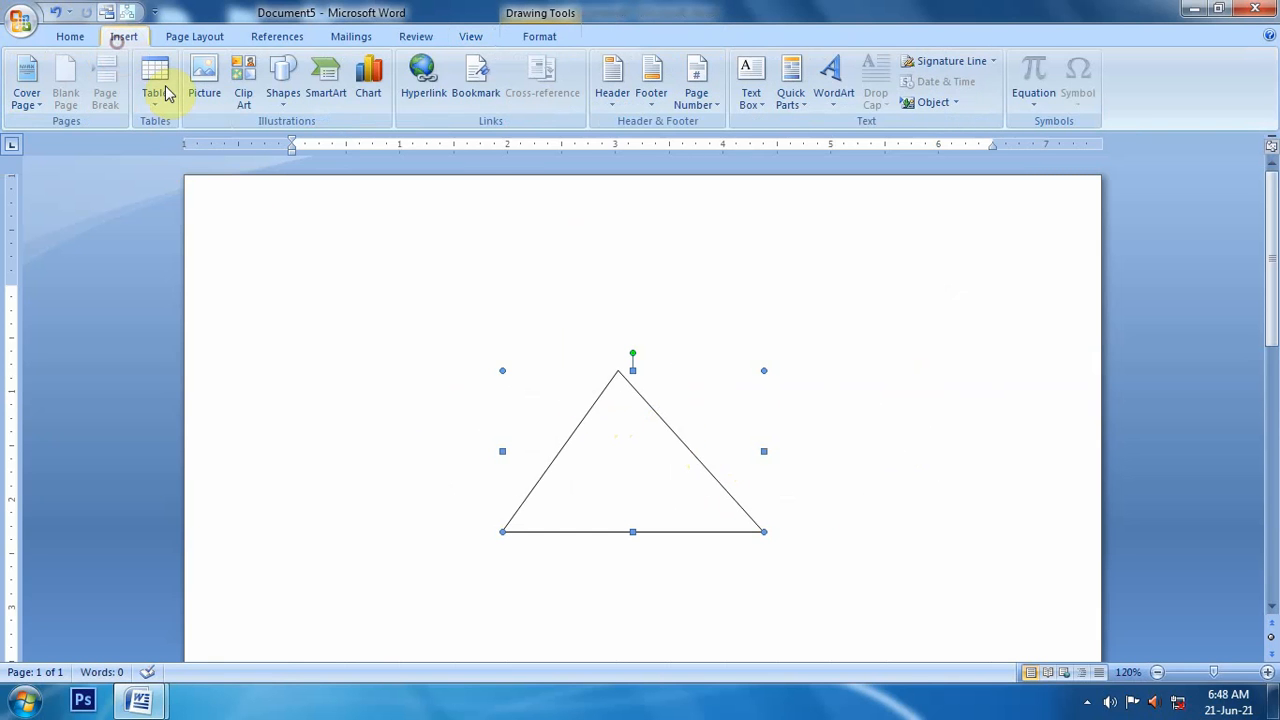
{"action": "left_click", "coordinate": [282, 100]}
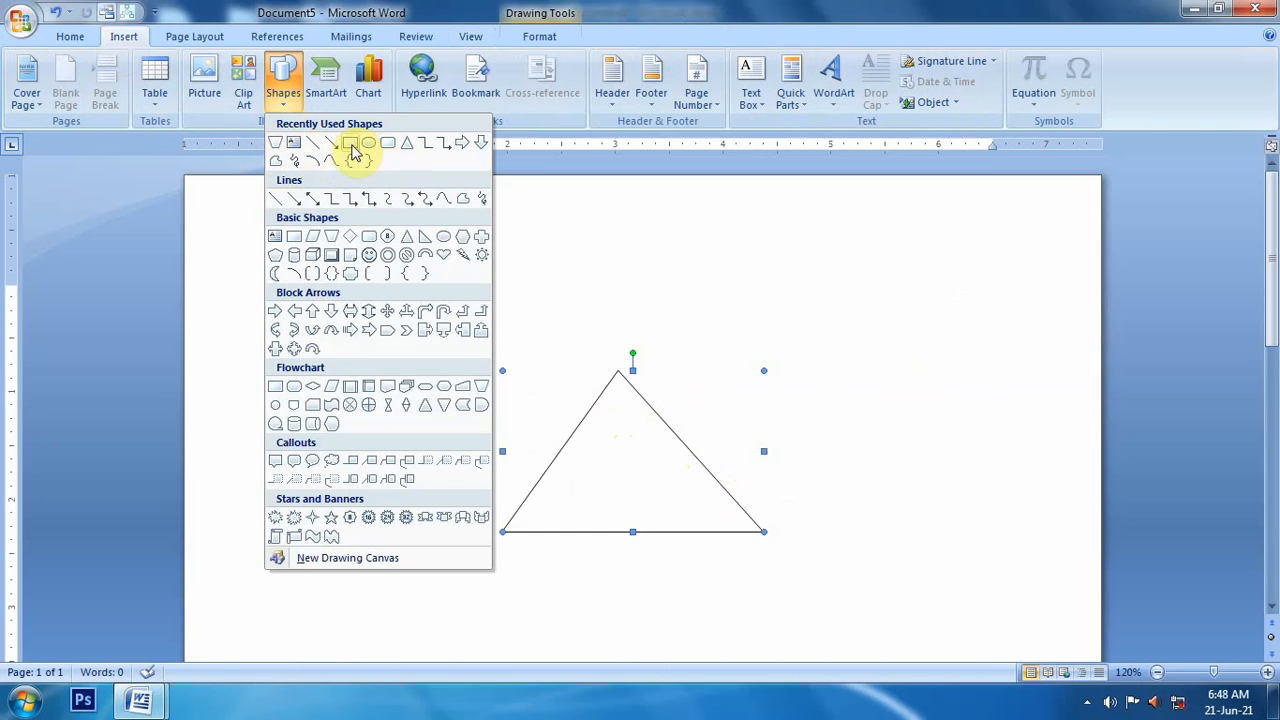
{"action": "left_click", "coordinate": [293, 142]}
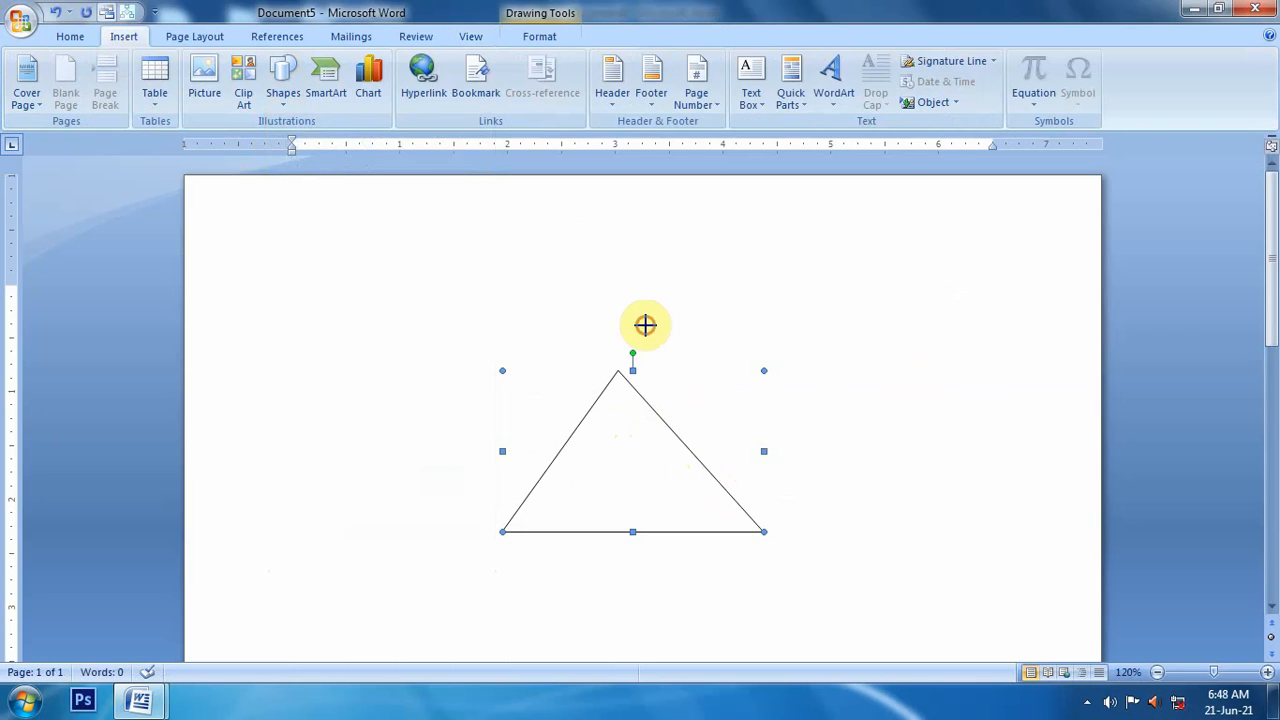
{"action": "left_click", "coordinate": [645, 324]}
{"action": "type", "text": "A"}
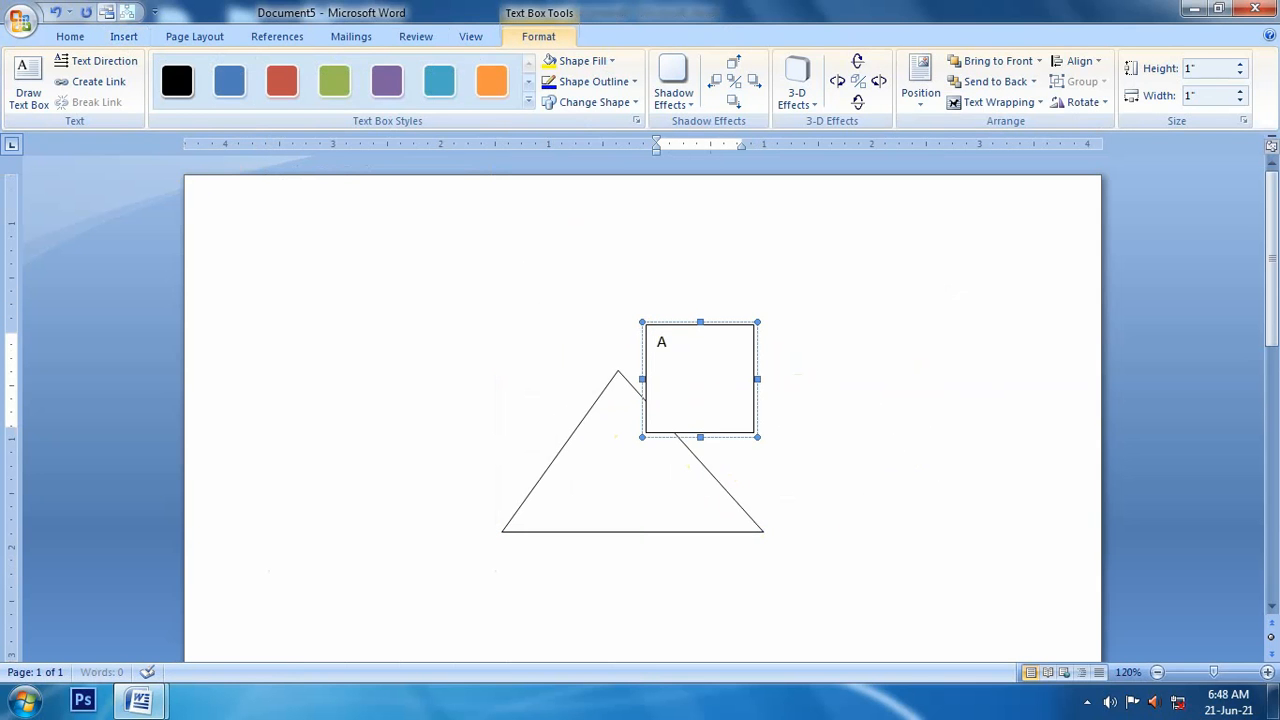
{"action": "left_click_drag", "start_coordinate": [758, 437], "coordinate": [683, 362]}
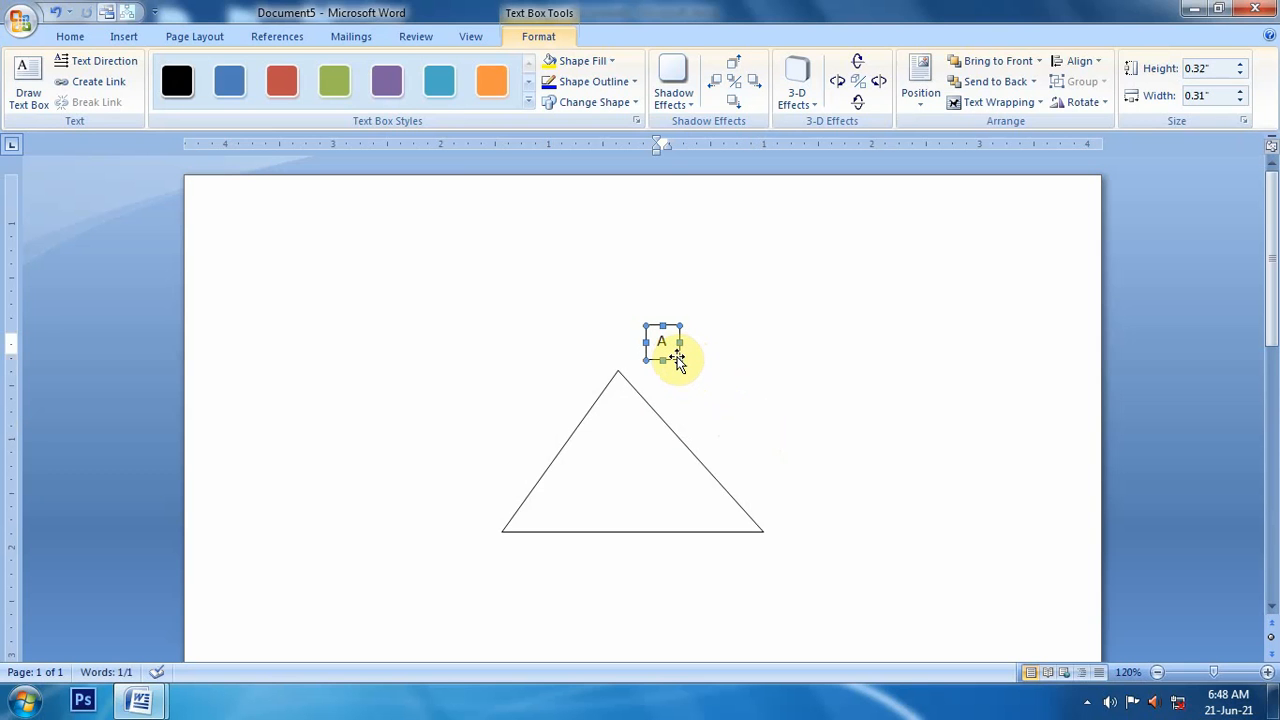
Step: Set all four internal margins of the "A" text box to 0, centre its text vertically, and enable resizing to fit text
{"action": "right_click", "coordinate": [680, 361]}
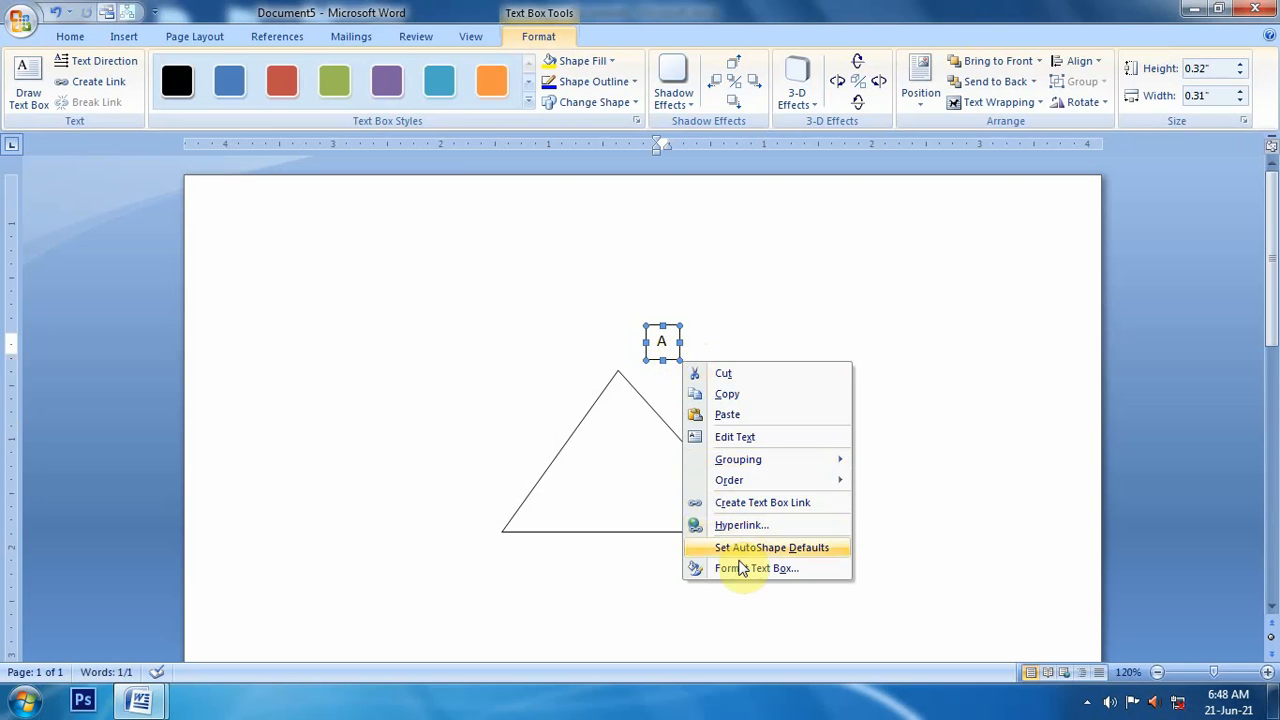
{"action": "left_click", "coordinate": [735, 565]}
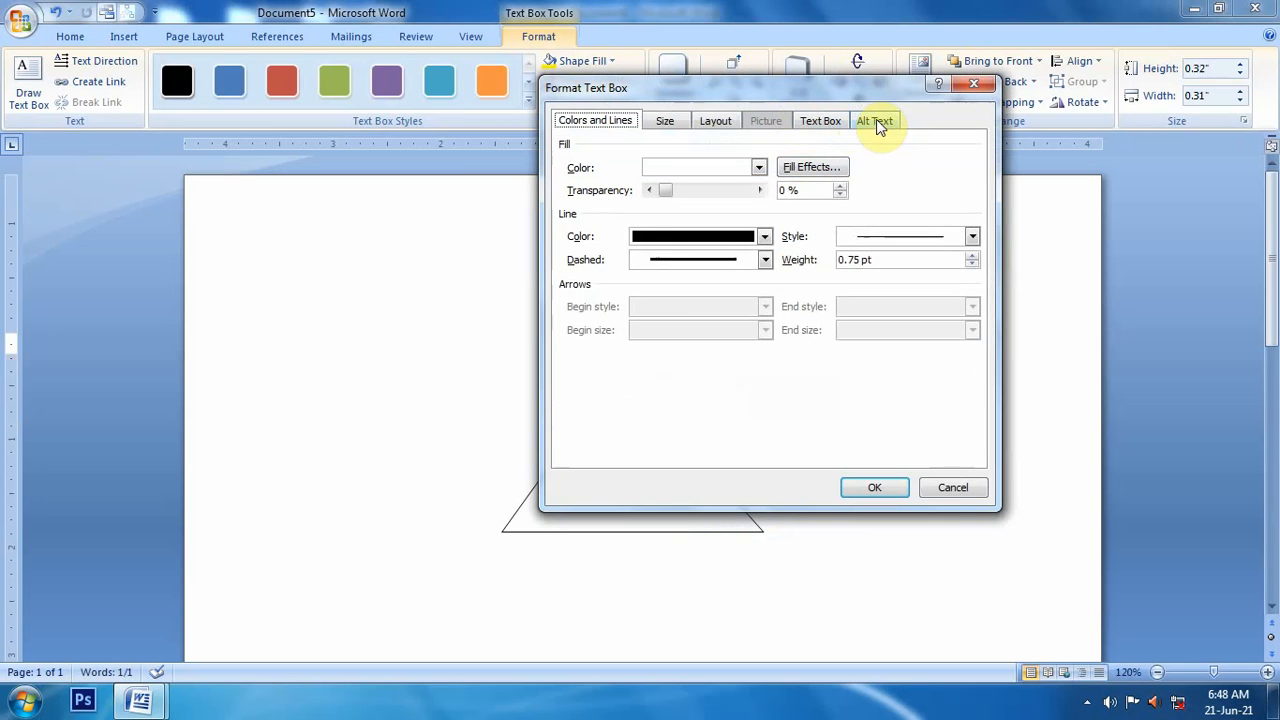
{"action": "left_click", "coordinate": [826, 122]}
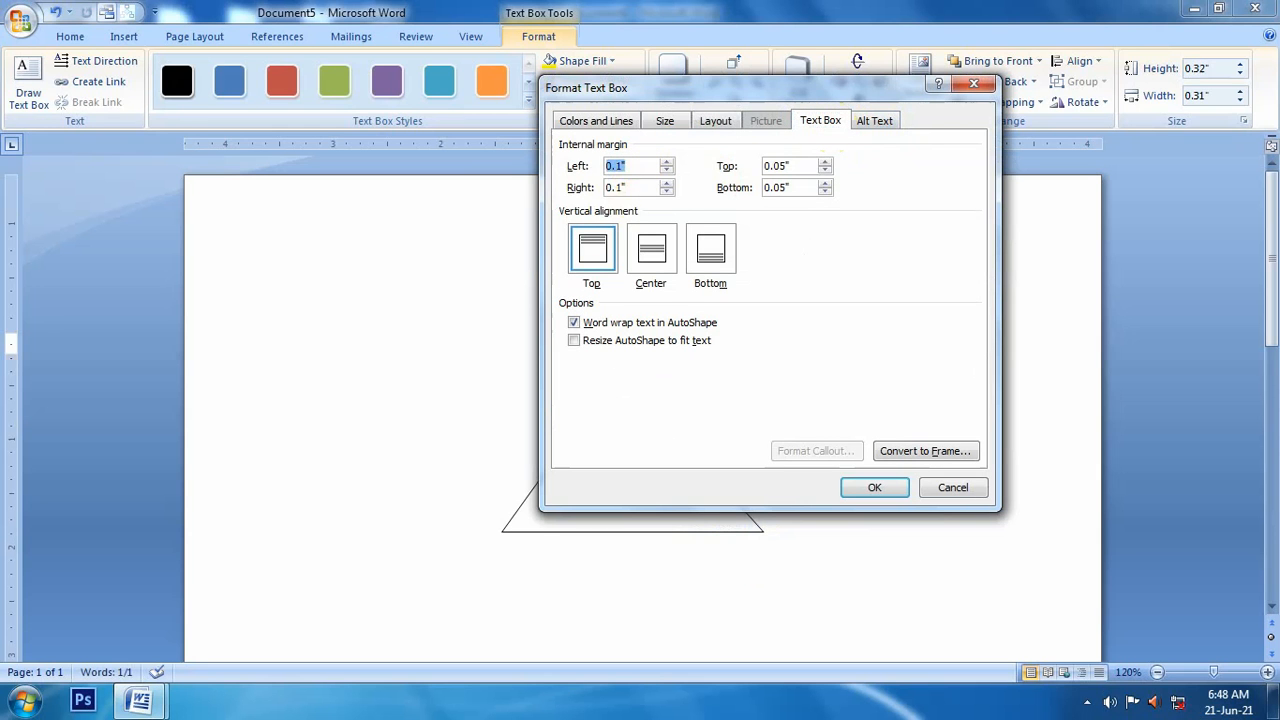
{"action": "type", "text": "0"}
{"action": "left_click_drag", "start_coordinate": [623, 189], "coordinate": [594, 191]}
{"action": "type", "text": "0"}
{"action": "left_click_drag", "start_coordinate": [796, 166], "coordinate": [768, 188]}
{"action": "type", "text": "00"}
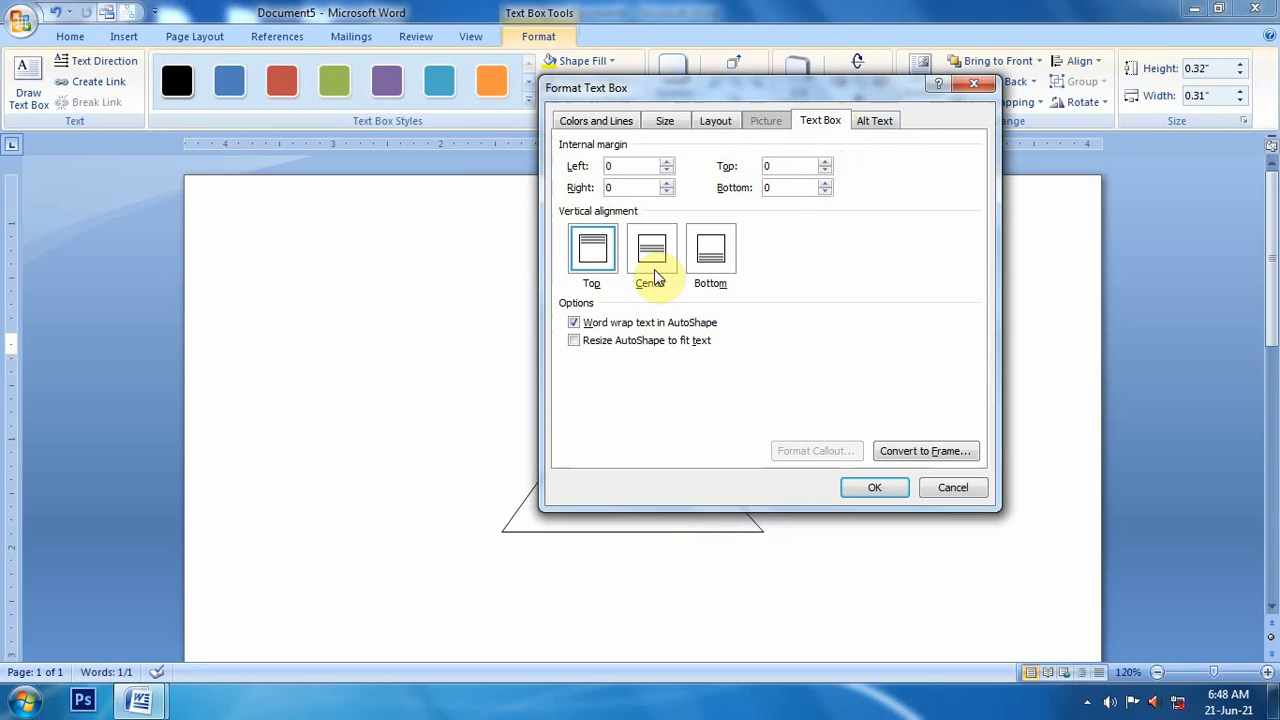
{"action": "left_click", "coordinate": [652, 266]}
{"action": "left_click", "coordinate": [632, 345]}
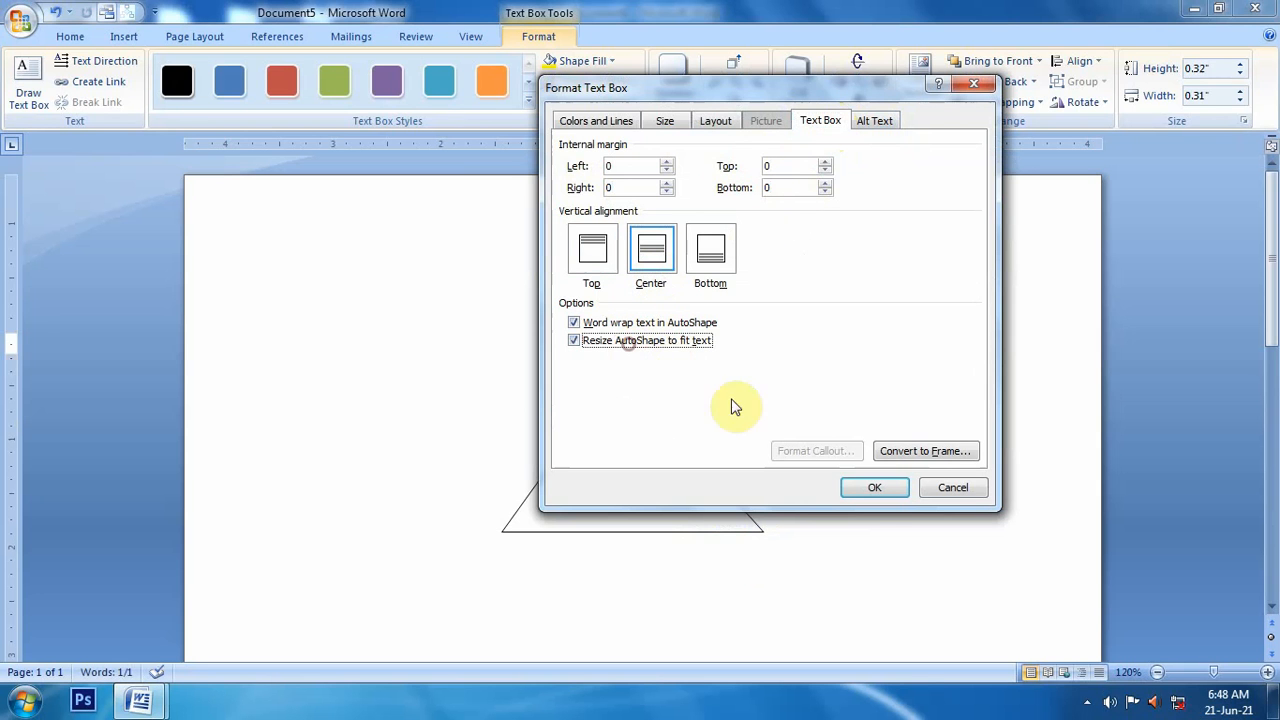
{"action": "left_click", "coordinate": [874, 487]}
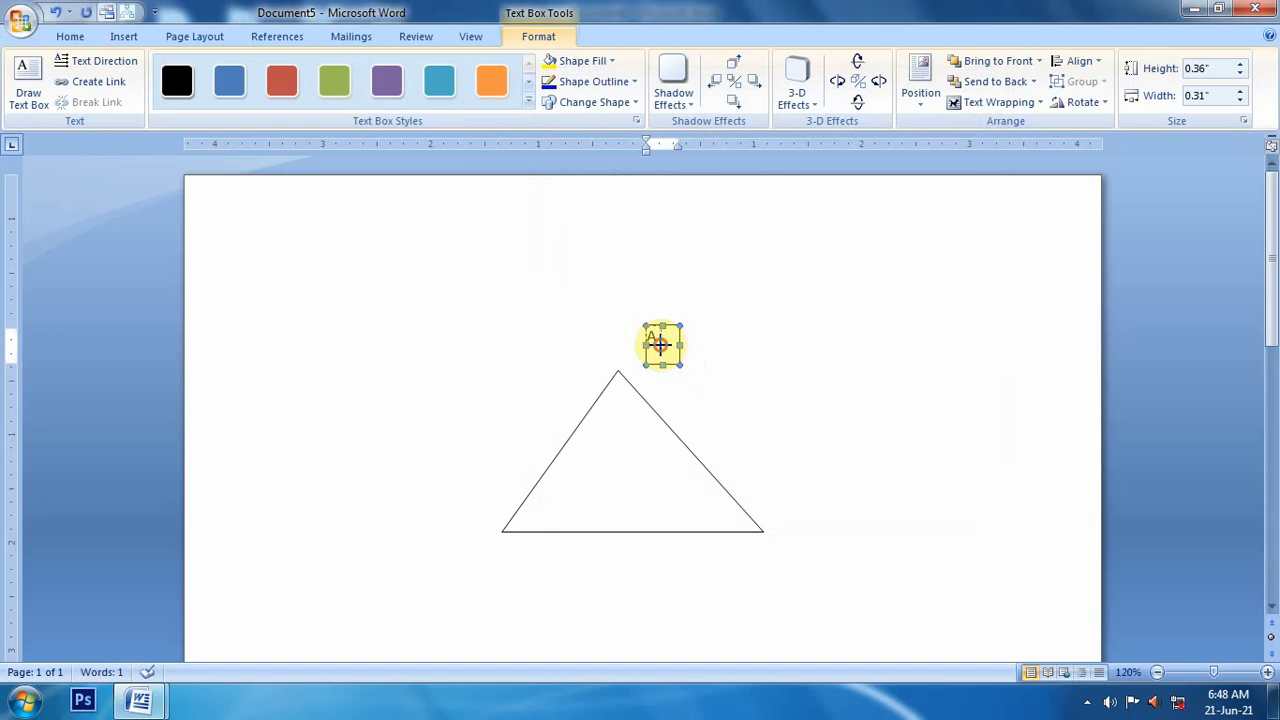
Step: Shrink the "A" text box to about 0.19" high by 0.14" wide, and remove its fill and outline
{"action": "left_click", "coordinate": [585, 60]}
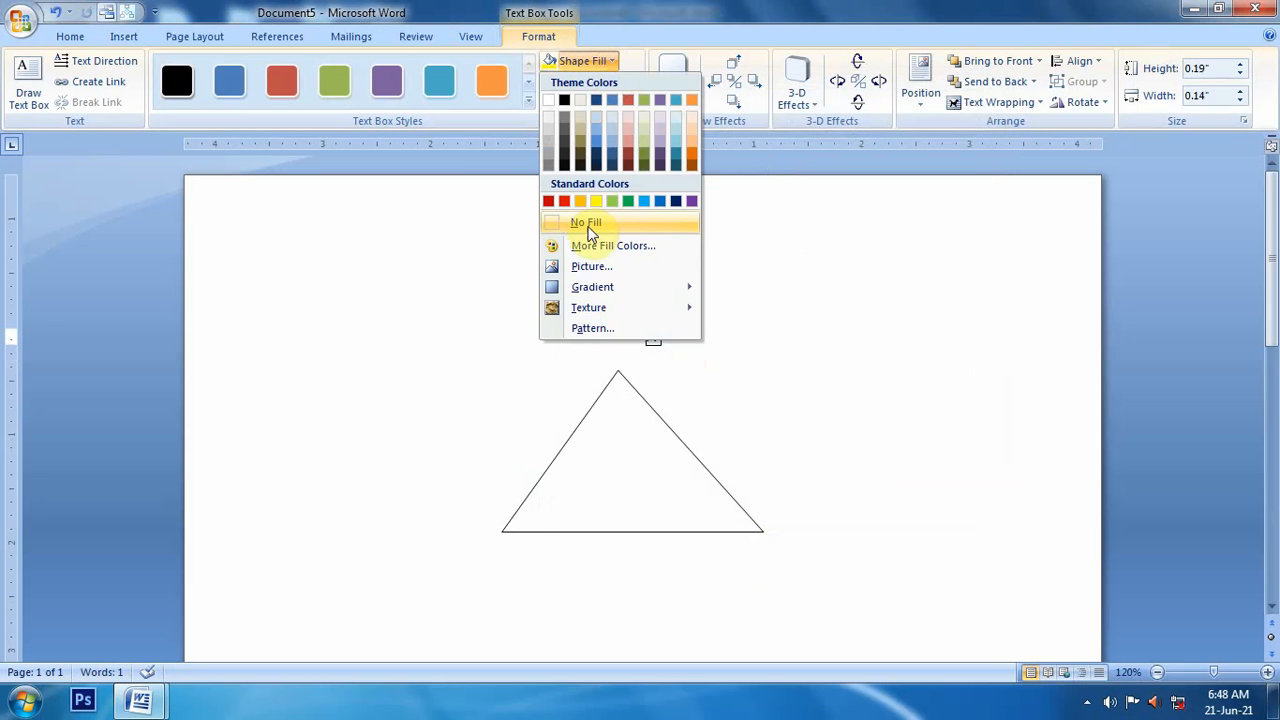
{"action": "left_click", "coordinate": [588, 224]}
{"action": "left_click", "coordinate": [588, 84]}
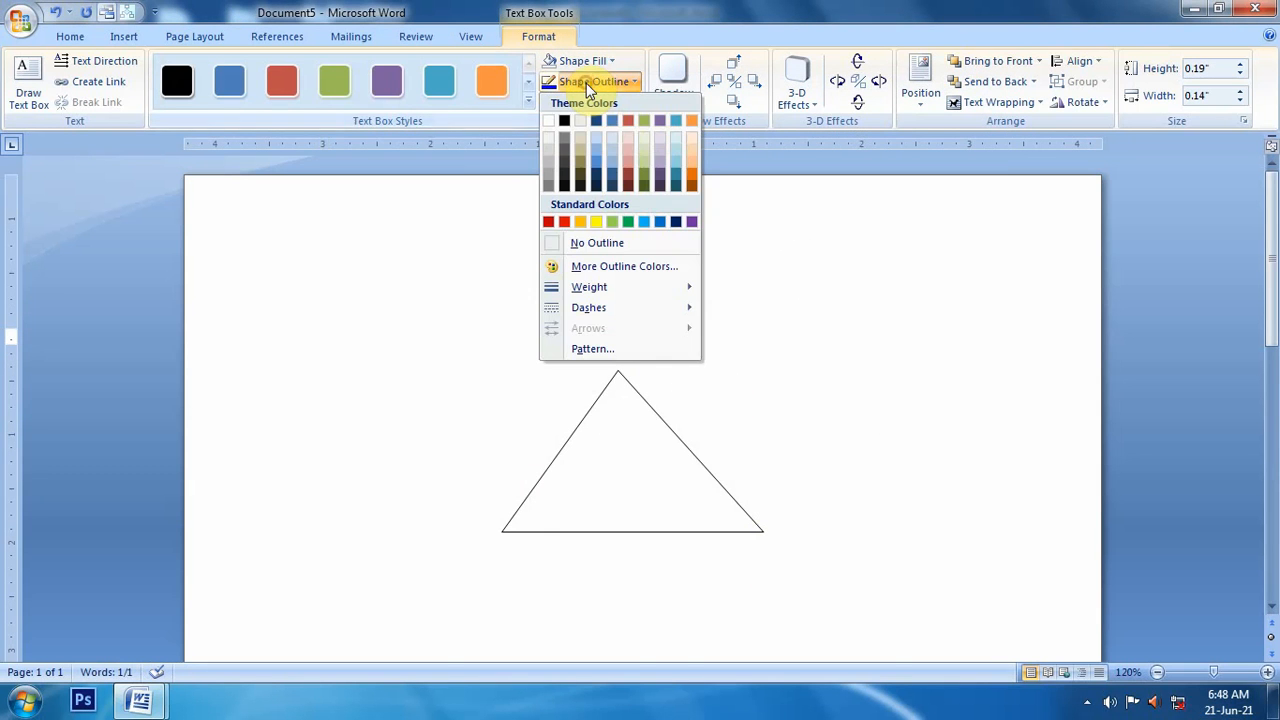
{"action": "left_click", "coordinate": [617, 243]}
{"action": "left_click", "coordinate": [729, 280]}
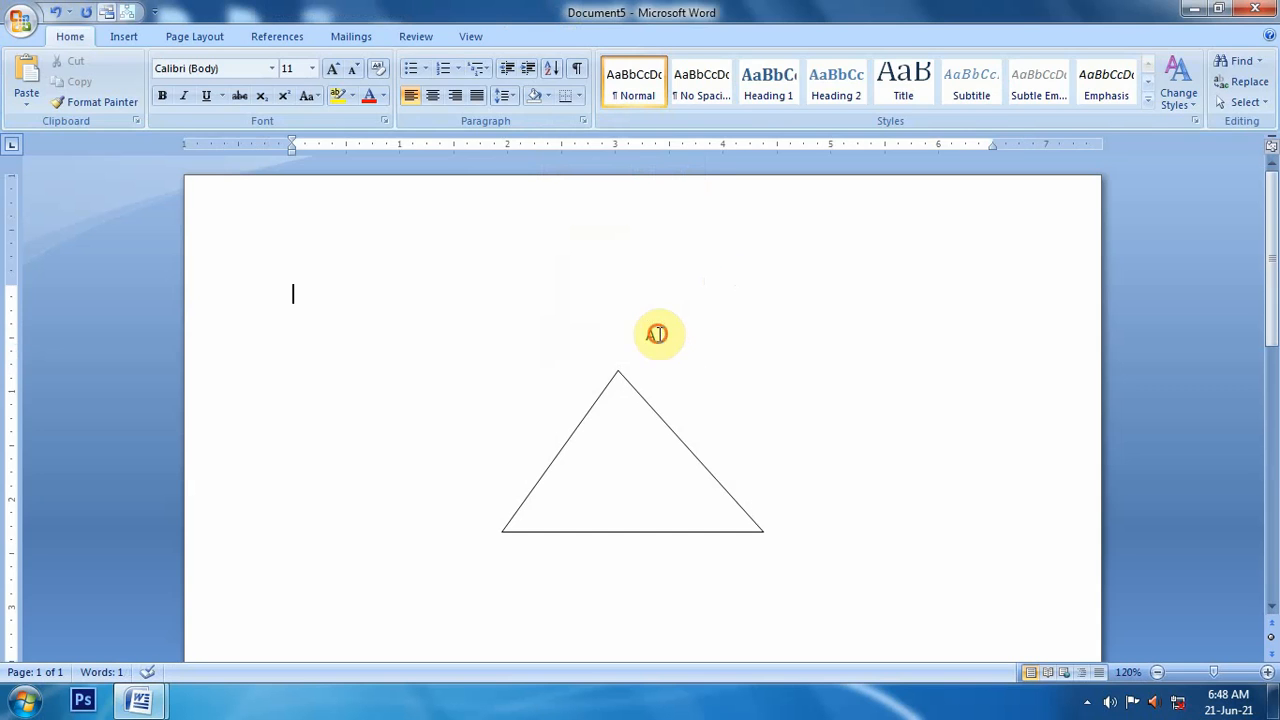
Step: Move the "A" label directly above the triangle's apex, and duplicate it
{"action": "left_click", "coordinate": [656, 334]}
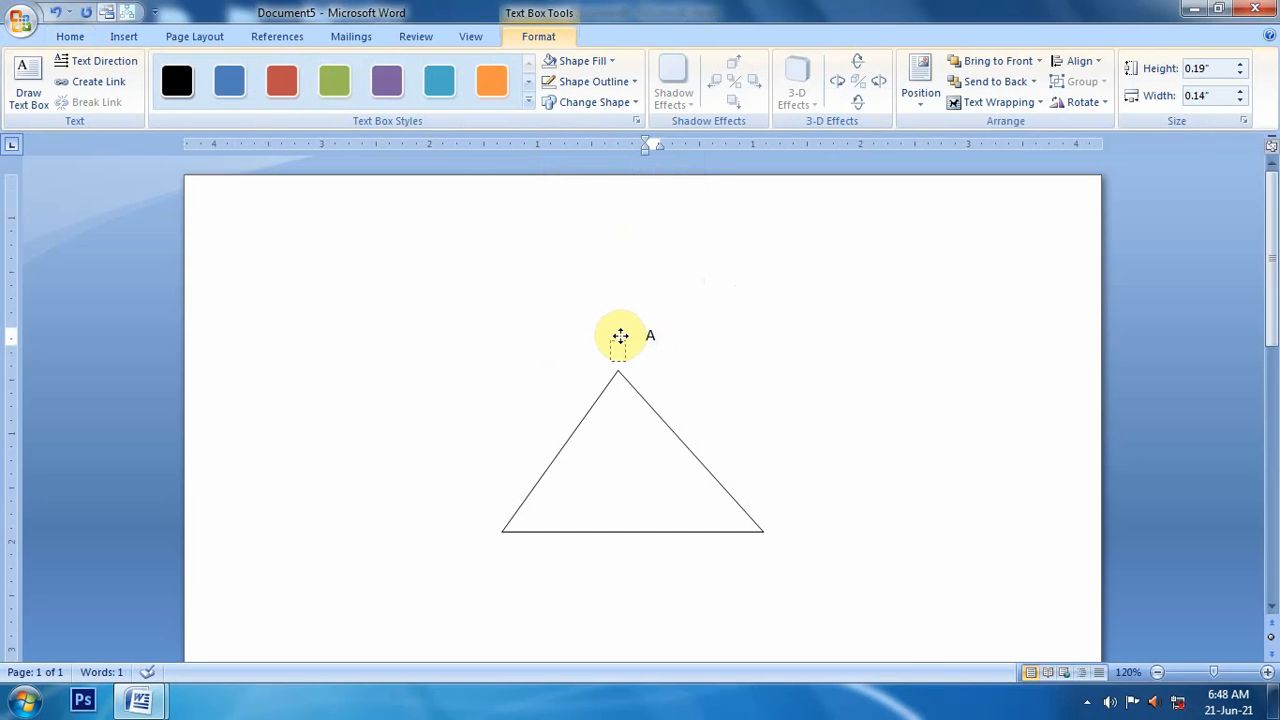
{"action": "left_click_drag", "start_coordinate": [620, 344], "coordinate": [620, 345]}
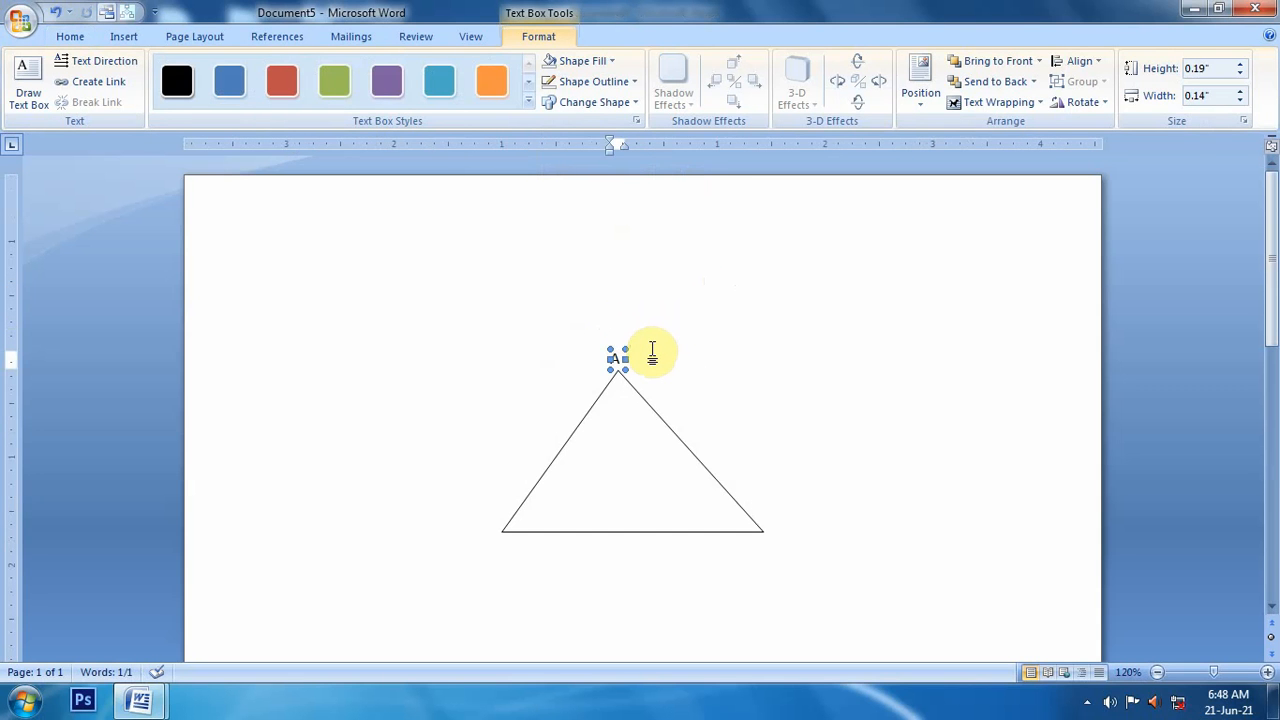
{"action": "key", "text": "ctrl+d"}
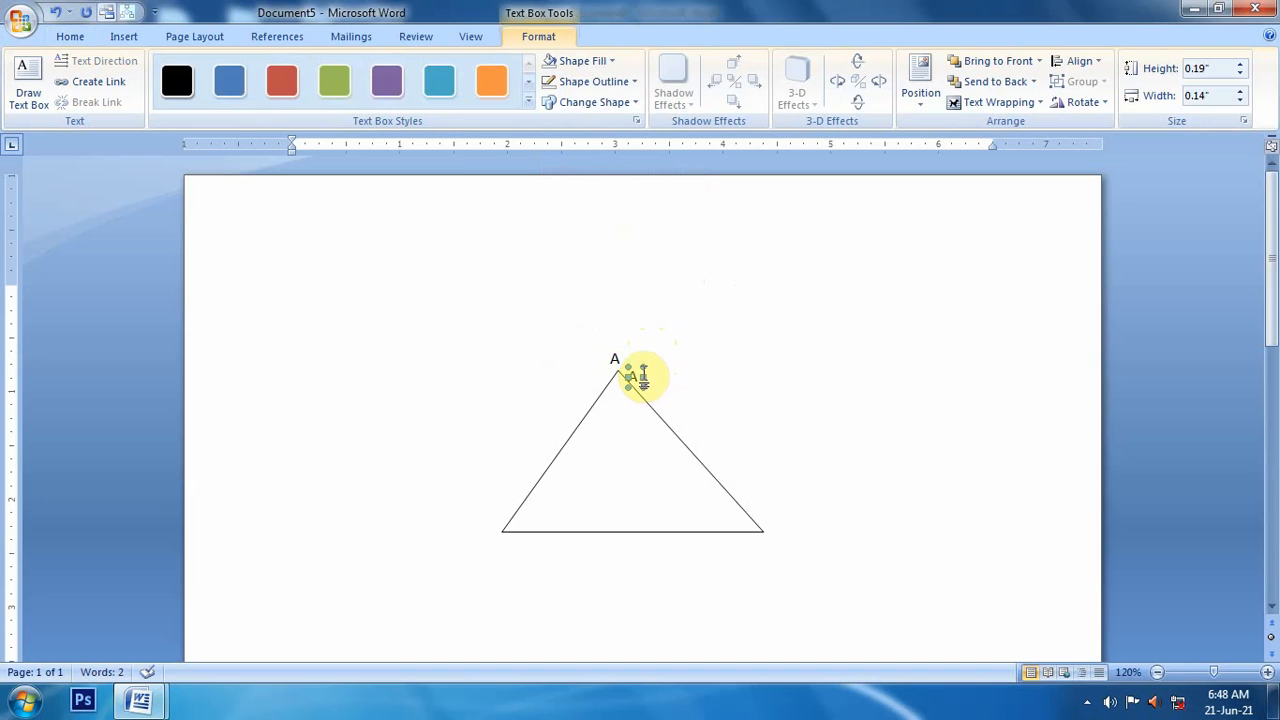
{"action": "left_click", "coordinate": [637, 370]}
{"action": "left_click", "coordinate": [640, 373]}
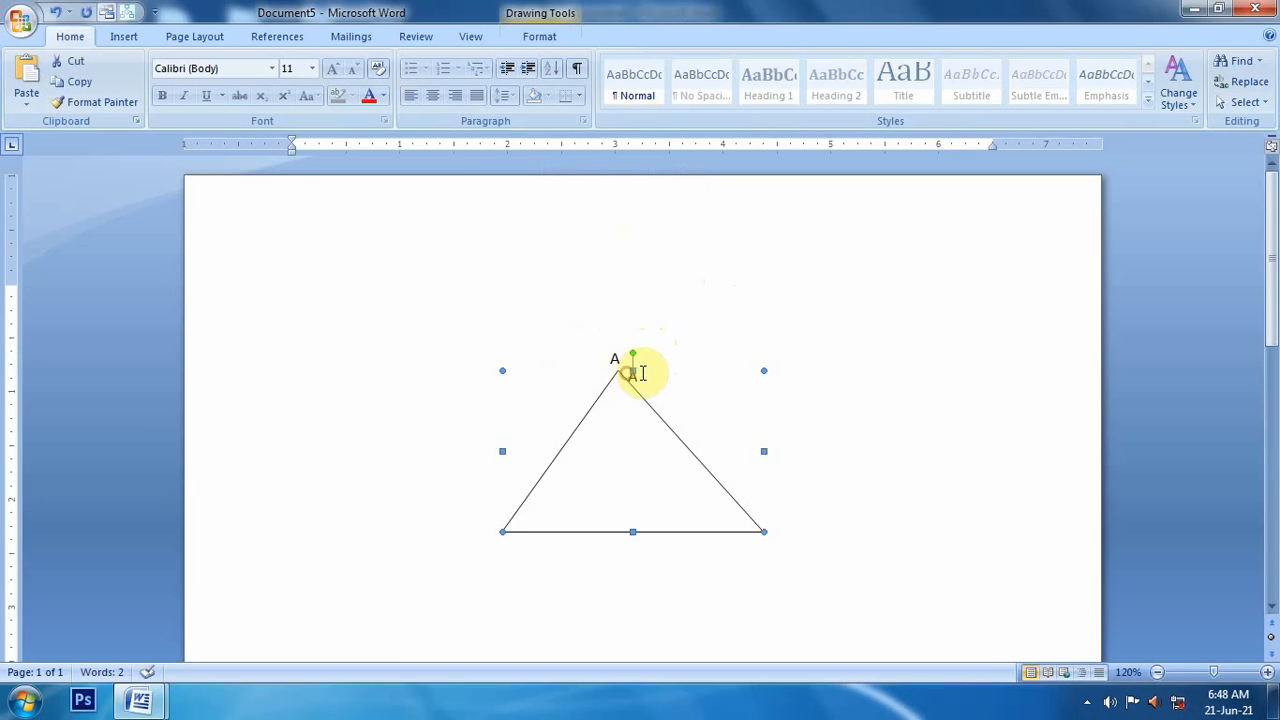